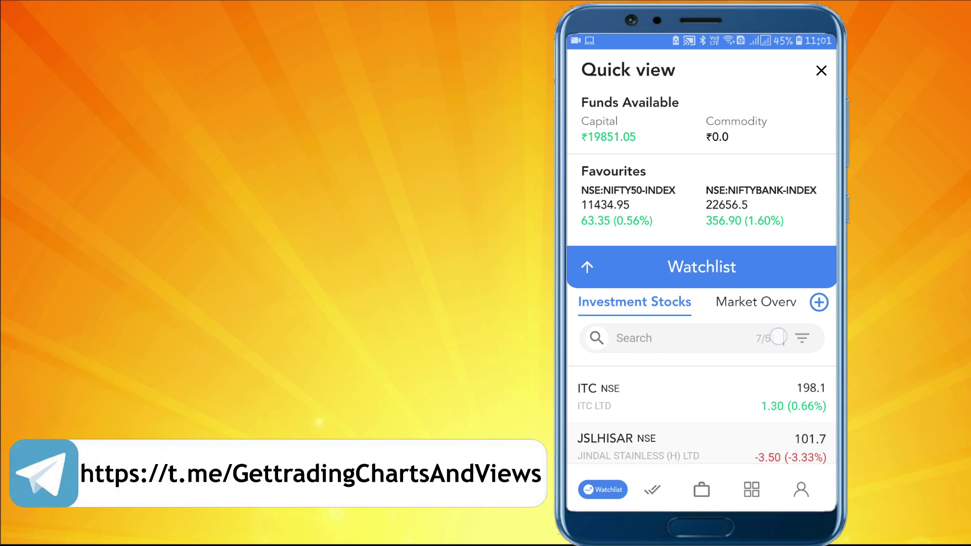
Step: Expand the Watchlist panel to full height over the Quick view
left_click_drag(778, 336, 778, 114)
left_click_drag(796, 316, 795, 248)
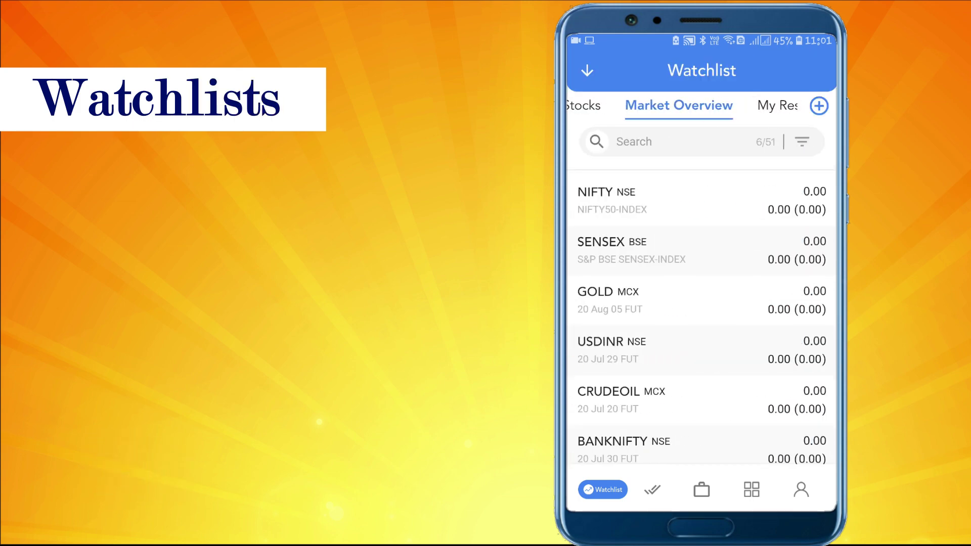
left_click_drag(784, 393, 819, 282)
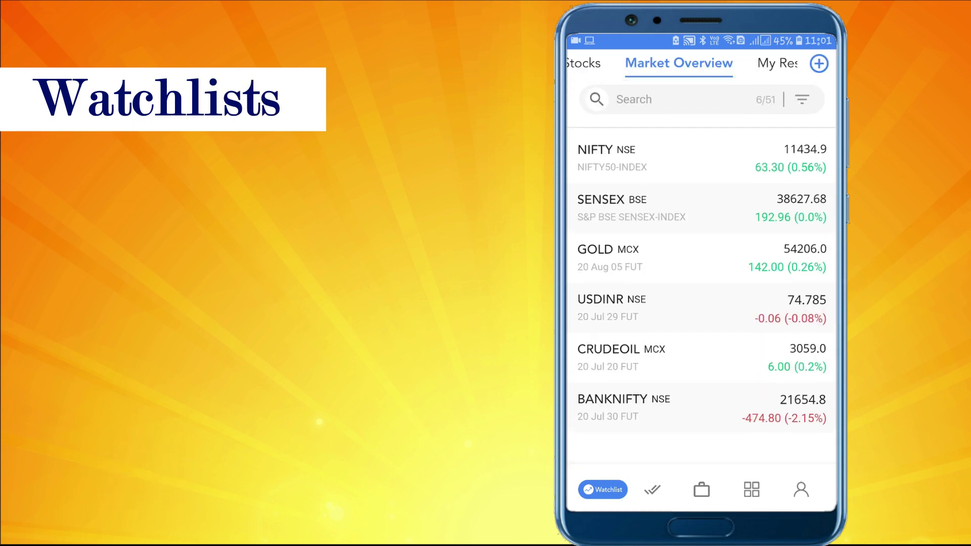
scroll(702, 303, "up", 1)
Step: Browse My Research Stocks and Investment Stocks, ending on the Trading Stocks list with AXISBANK
left_click(771, 106)
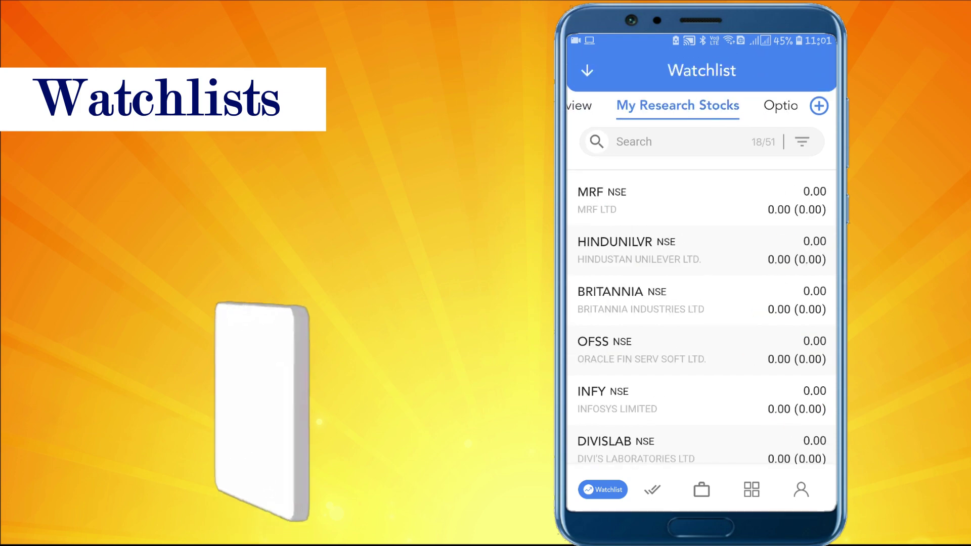
scroll(701, 304, "down", 5)
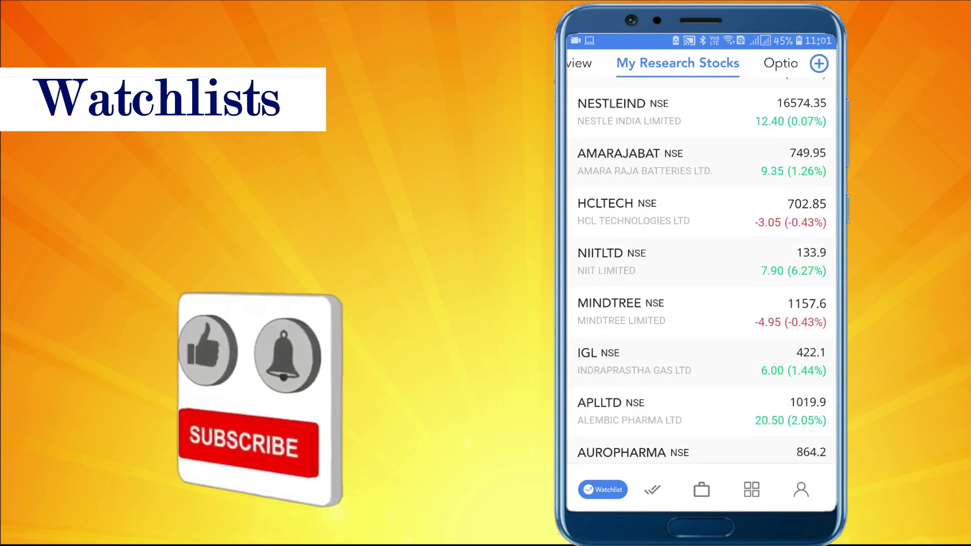
scroll(702, 304, "down", 2)
scroll(701, 304, "up", 10)
scroll(702, 106, "left", 3)
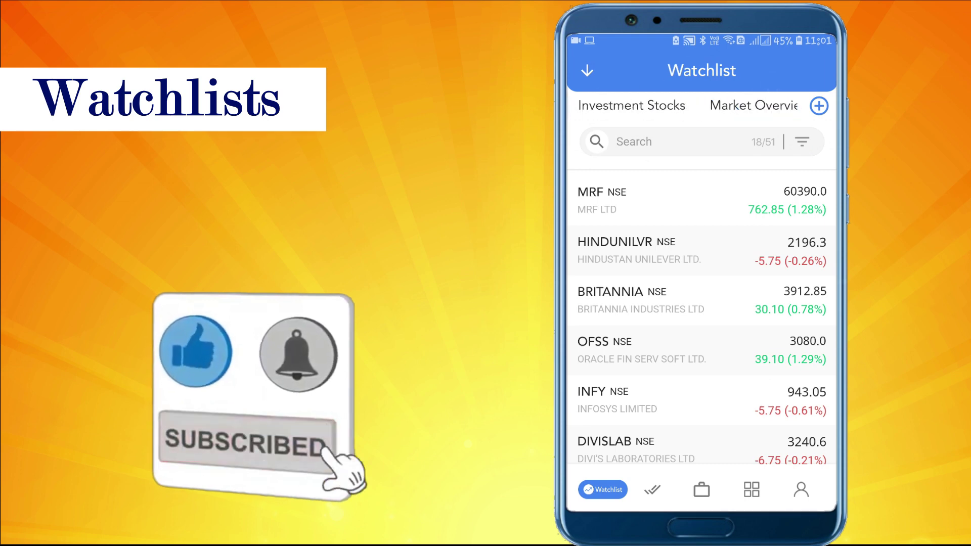
left_click(631, 105)
scroll(702, 304, "down", 1)
scroll(702, 304, "up", 2)
scroll(701, 105, "right", 1)
scroll(701, 106, "right", 3)
scroll(702, 105, "right", 2)
scroll(702, 106, "right", 1)
left_click(655, 106)
scroll(701, 303, "down", 2)
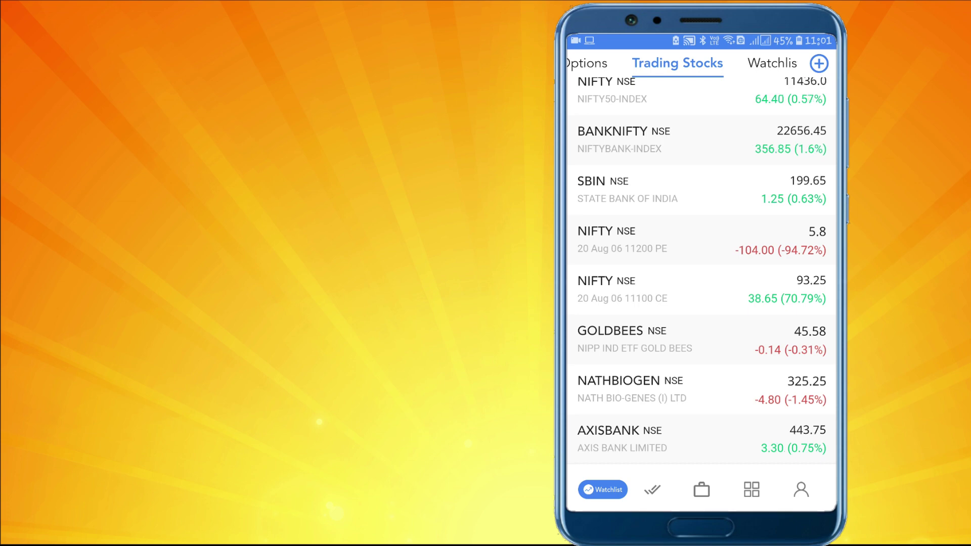
Step: Review AXISBANK's bracket buy order form from its quote details and back out without ordering
left_click(684, 438)
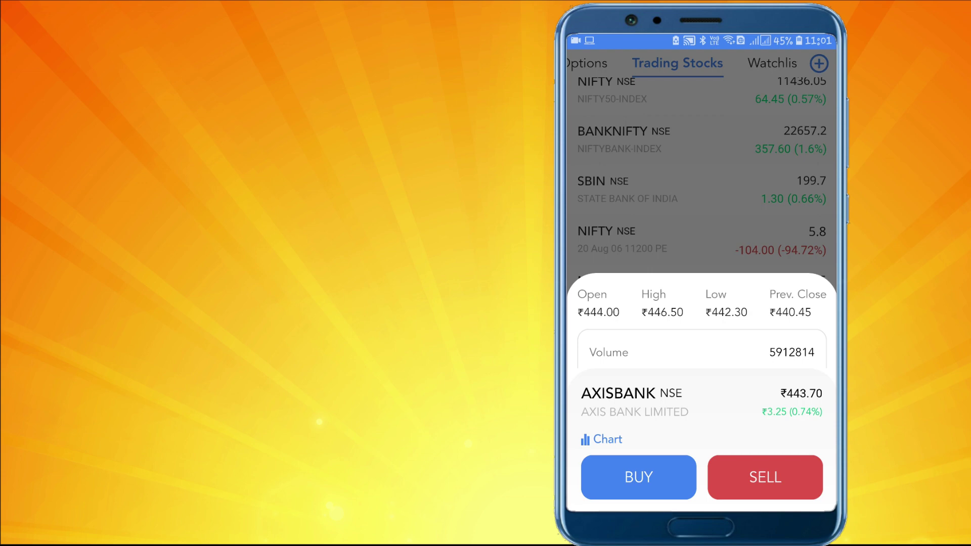
left_click(651, 479)
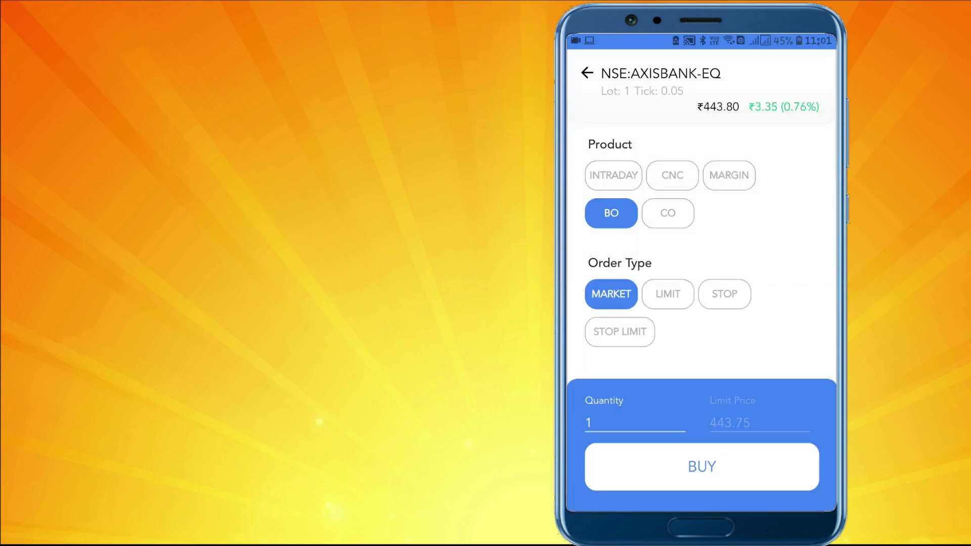
scroll(778, 199, "down", 2)
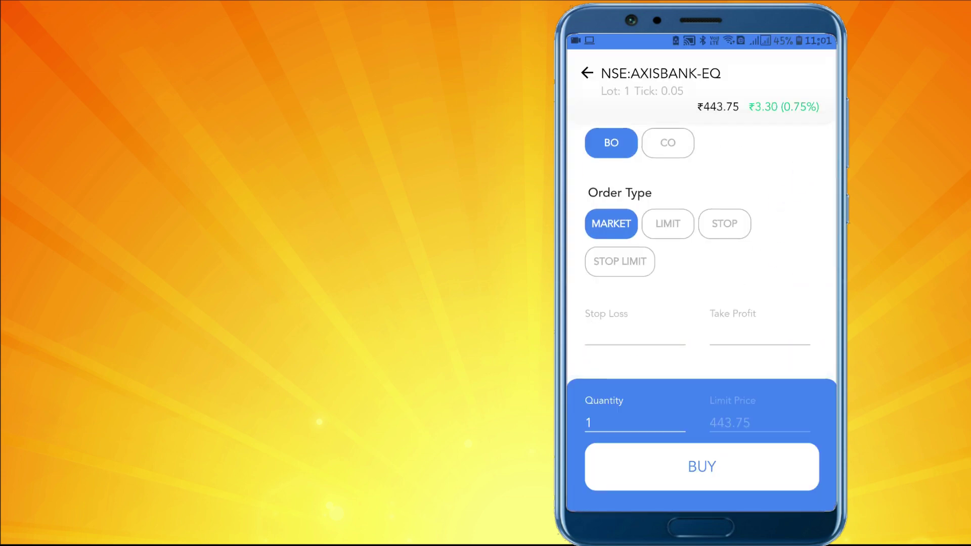
scroll(786, 311, "up", 2)
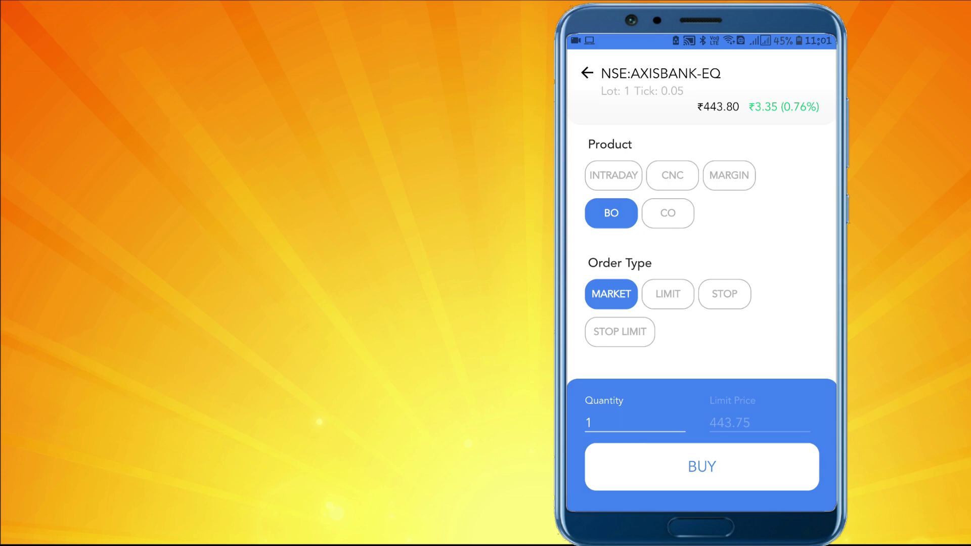
left_click(586, 73)
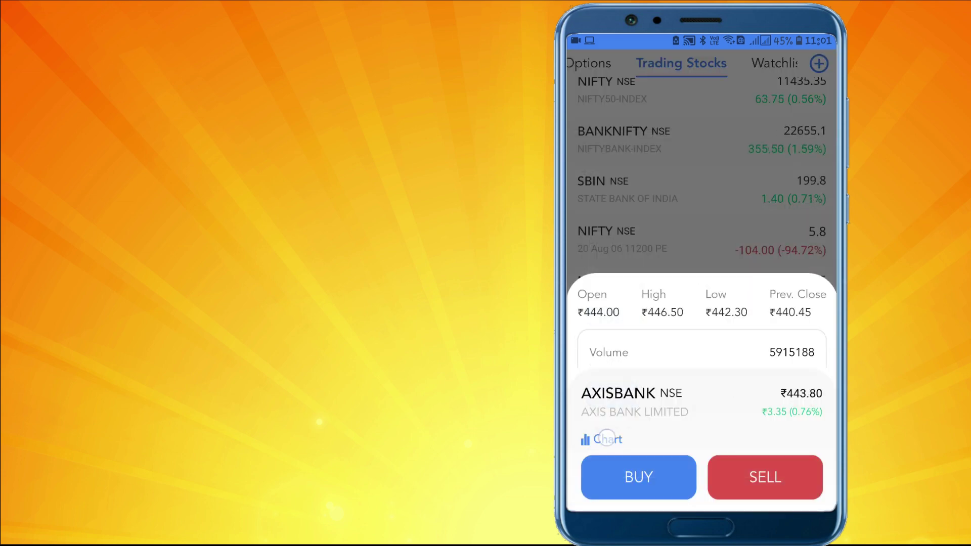
Step: On AXISBANK's chart, remove all drawings and indicators and switch the style from Heikin Ashi to Candles
left_click(603, 439)
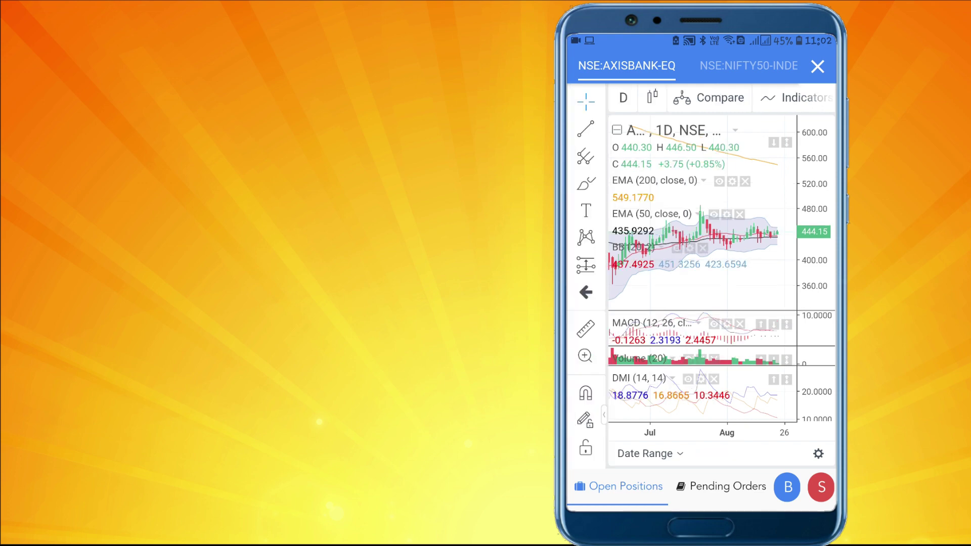
scroll(585, 304, "down", 3)
left_click(585, 451)
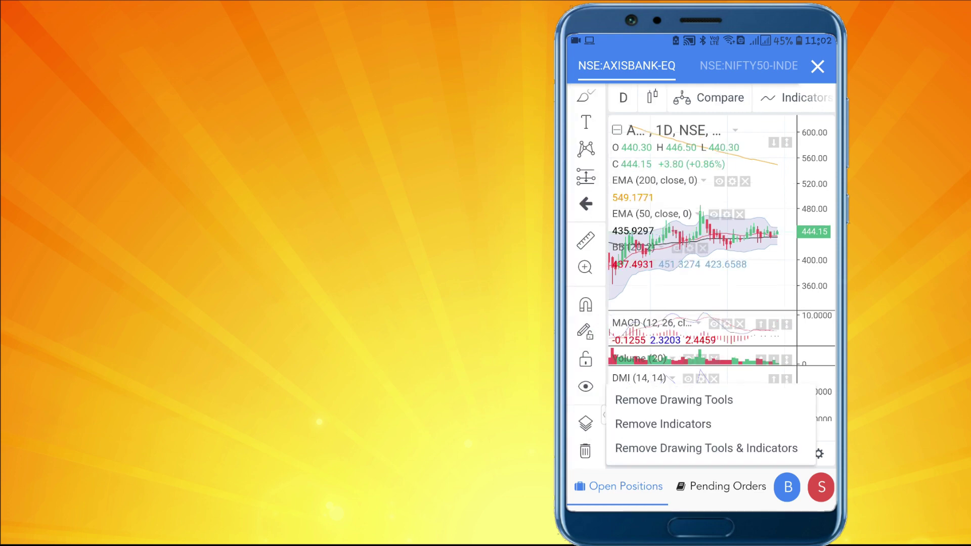
left_click(685, 448)
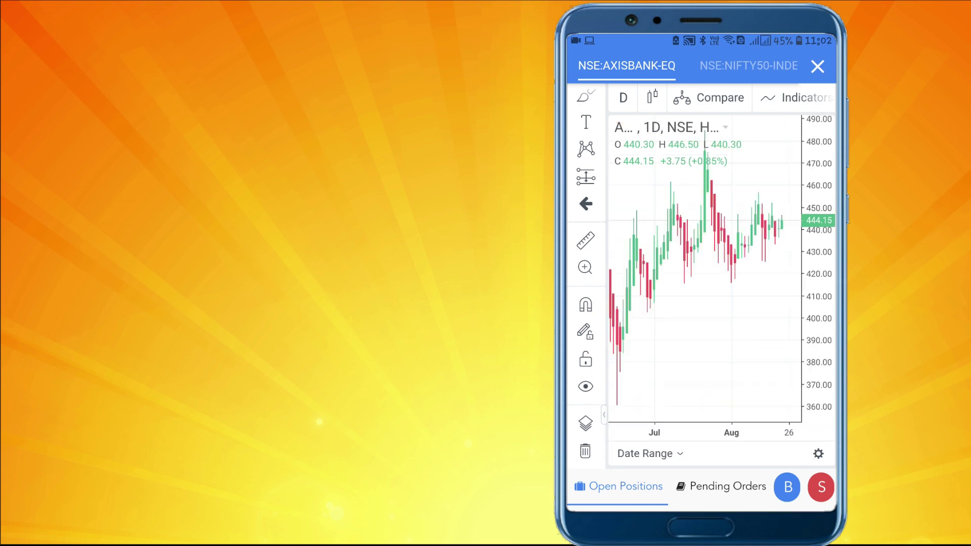
left_click(652, 98)
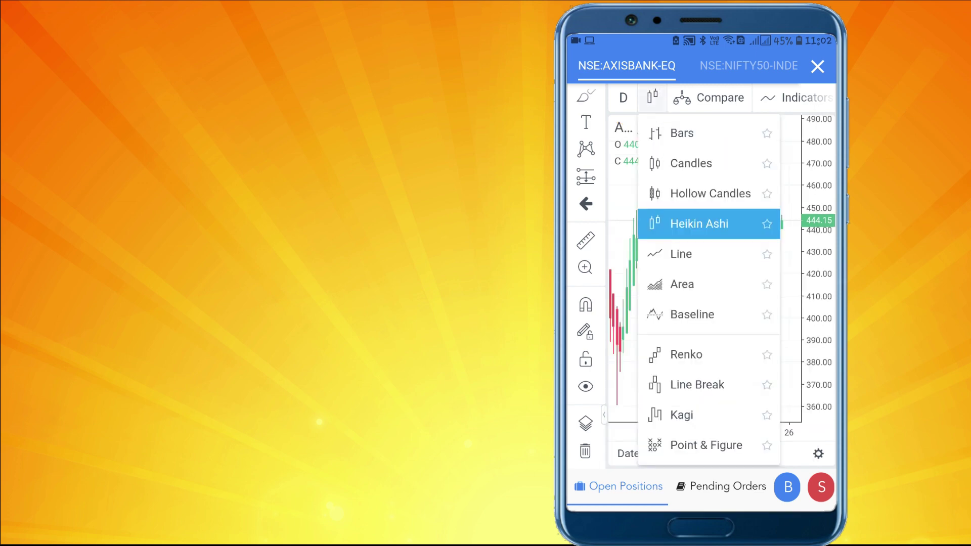
left_click(692, 164)
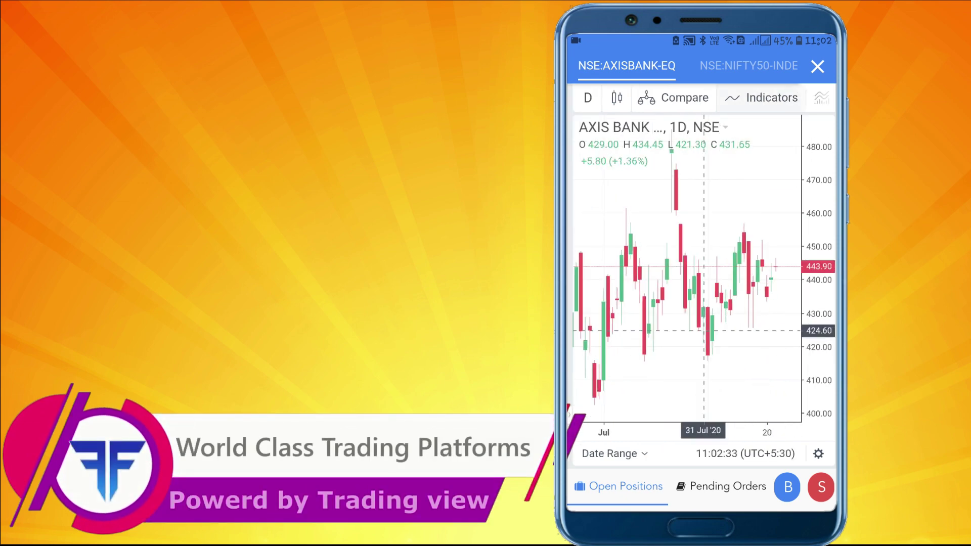
Step: Add the Pivot Points and MACD indicators to the AXISBANK chart via indicator search
left_click(761, 97)
left_click(682, 152)
type("piv")
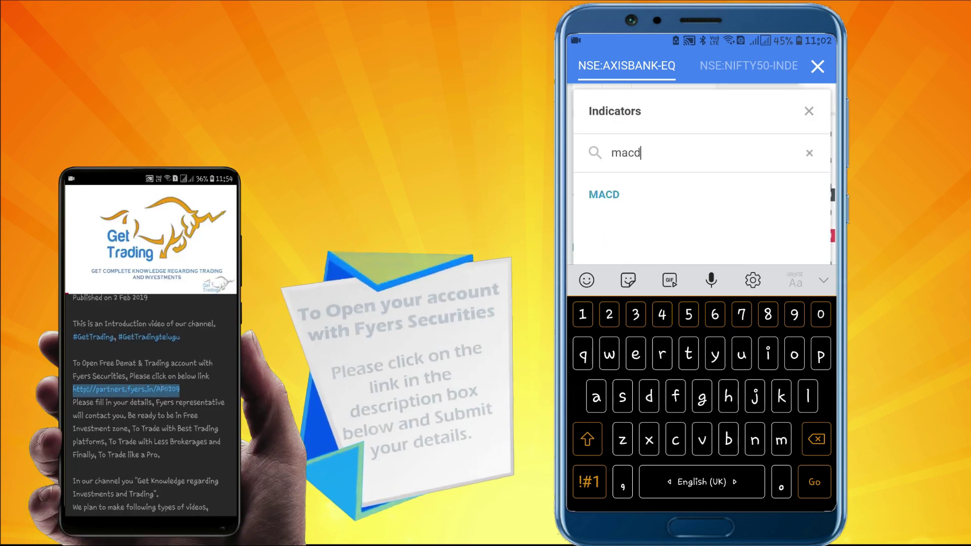
left_click(604, 195)
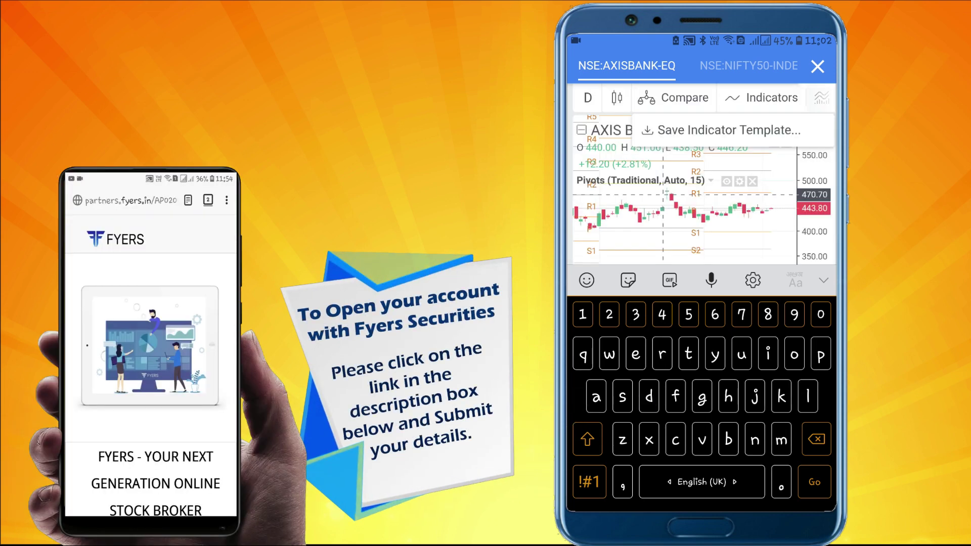
mouse_move(776, 299)
left_mouse_down()
mouse_move(691, 292)
mouse_move(774, 276)
left_mouse_up()
Step: Switch the chart to 5-minute candles and rescale the price axis to fit
left_click(588, 97)
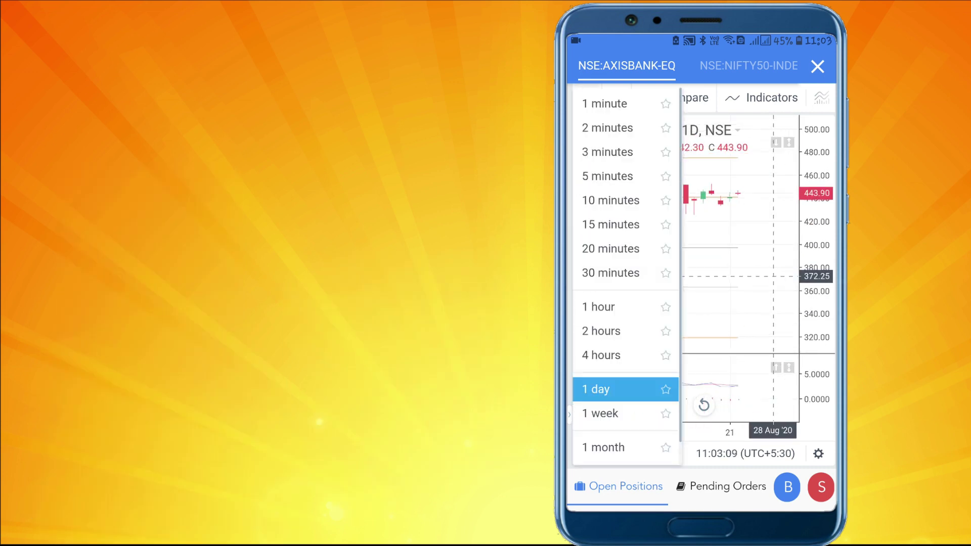
left_click(621, 175)
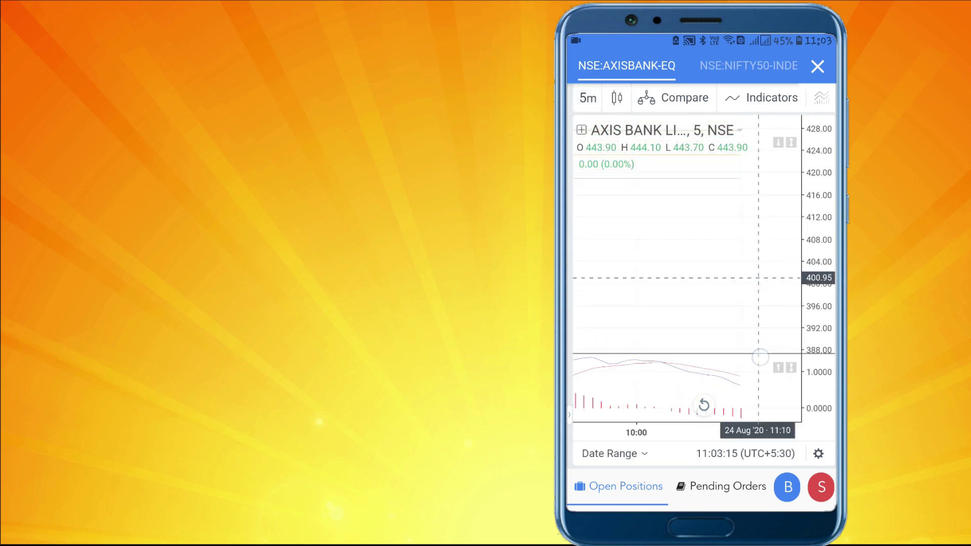
mouse_move(821, 290)
left_mouse_down()
mouse_move(820, 241)
mouse_move(776, 297)
left_mouse_up()
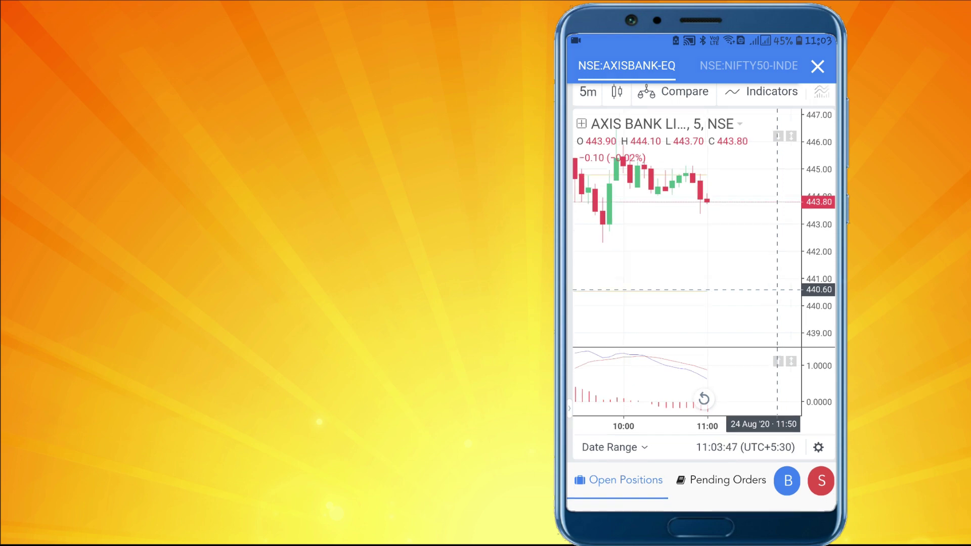
Step: Place an intraday market sell order for 100 AXISBANK shares and dismiss the confirmation
left_click(821, 486)
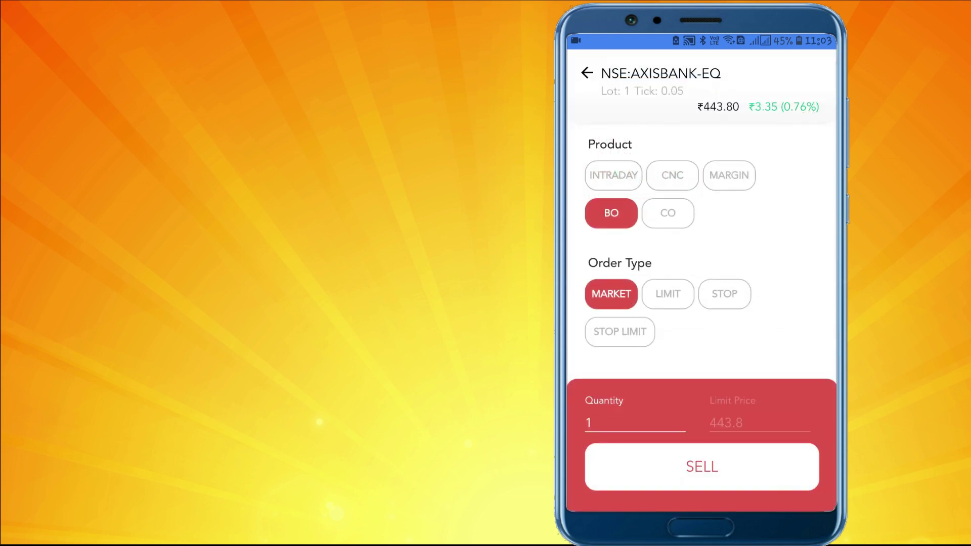
left_click(613, 172)
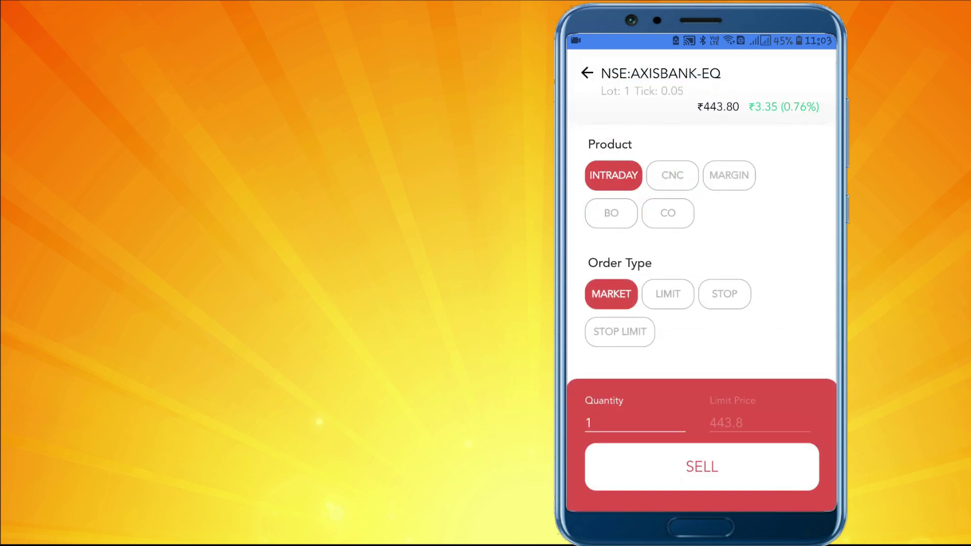
left_click_drag(797, 304, 797, 246)
left_click(626, 422)
left_click(668, 476)
left_click(669, 476)
type("00")
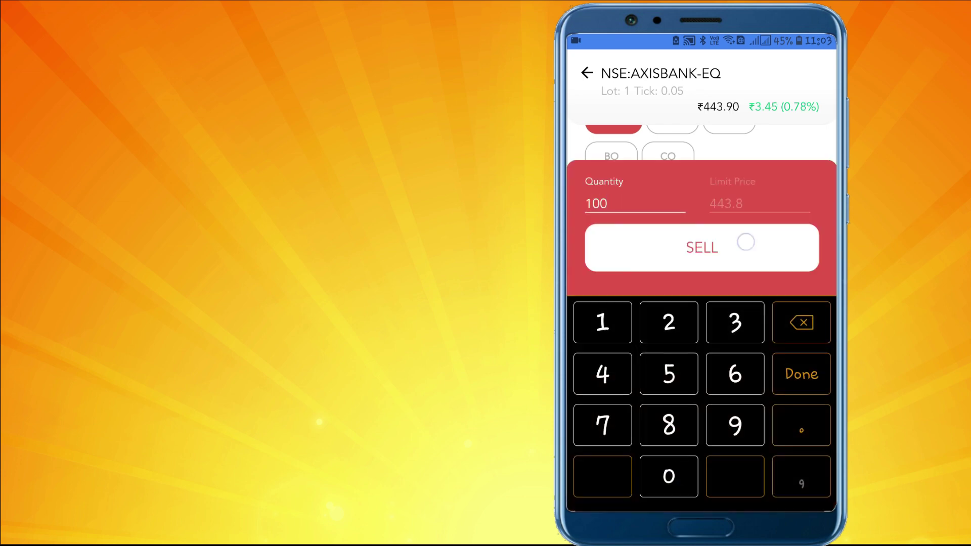
left_click(746, 242)
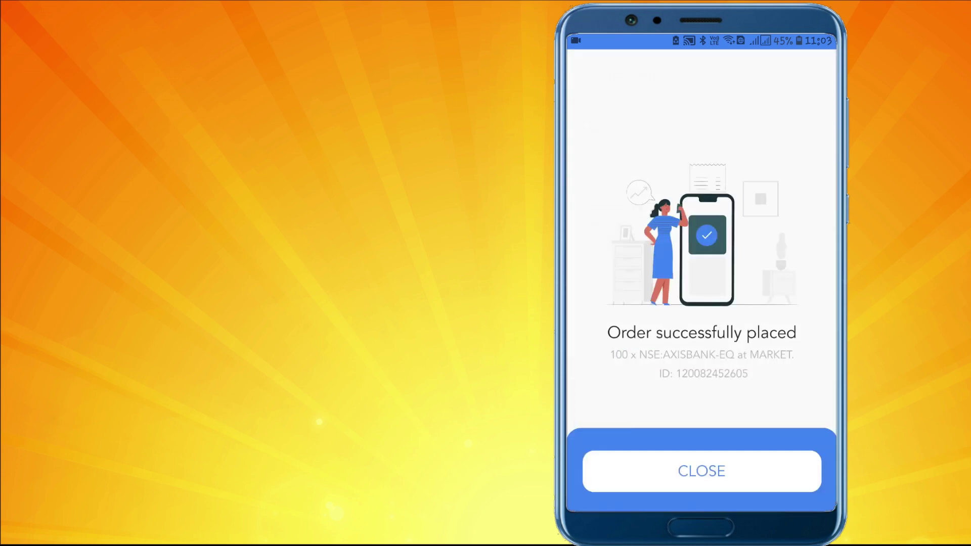
left_click(747, 472)
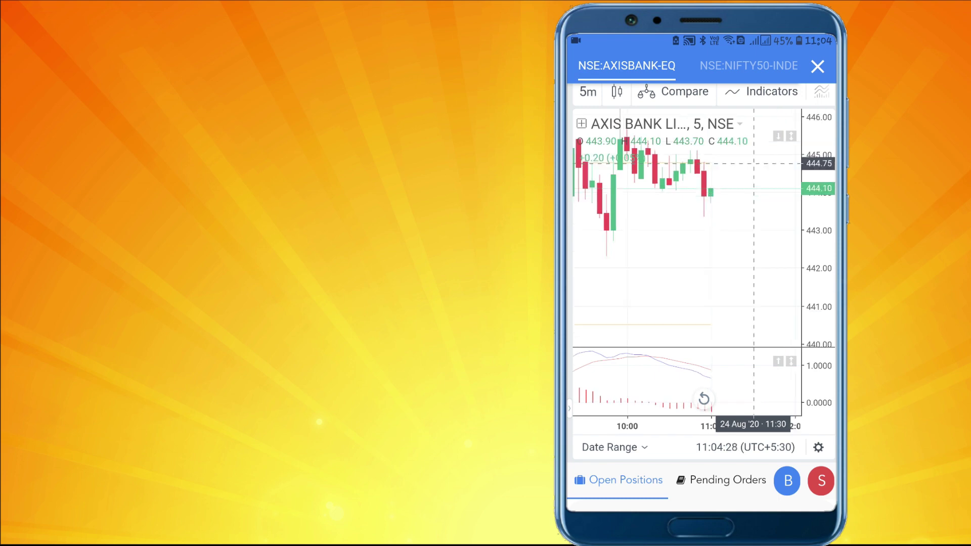
Step: Move through NIFTY50 to the NIFTYBANK index chart and remove its indicators, leaving bare candles
left_click(749, 65)
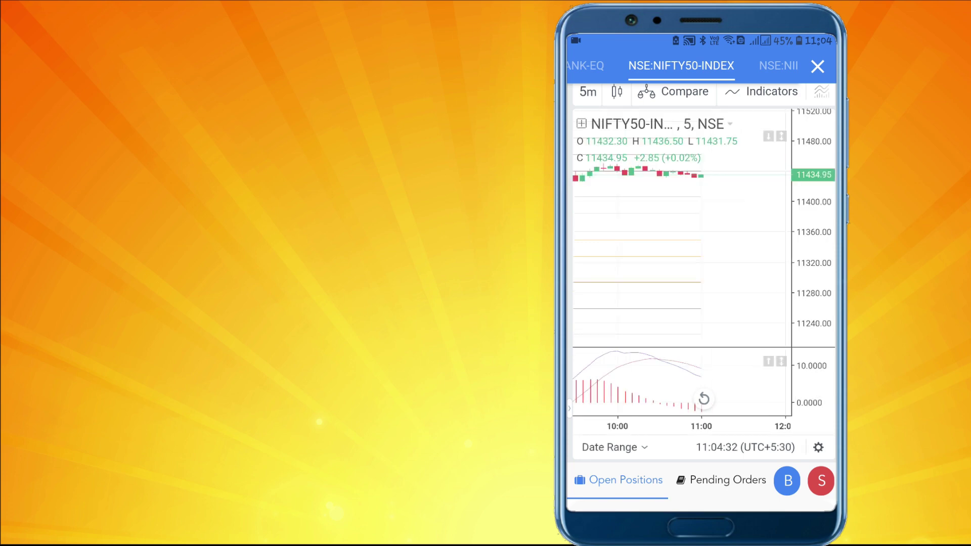
left_click(779, 65)
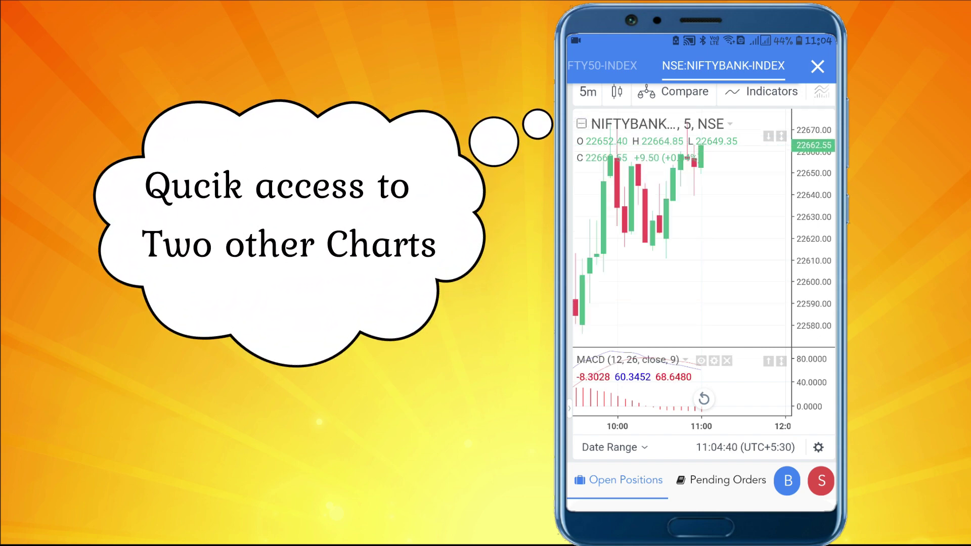
left_click(569, 408)
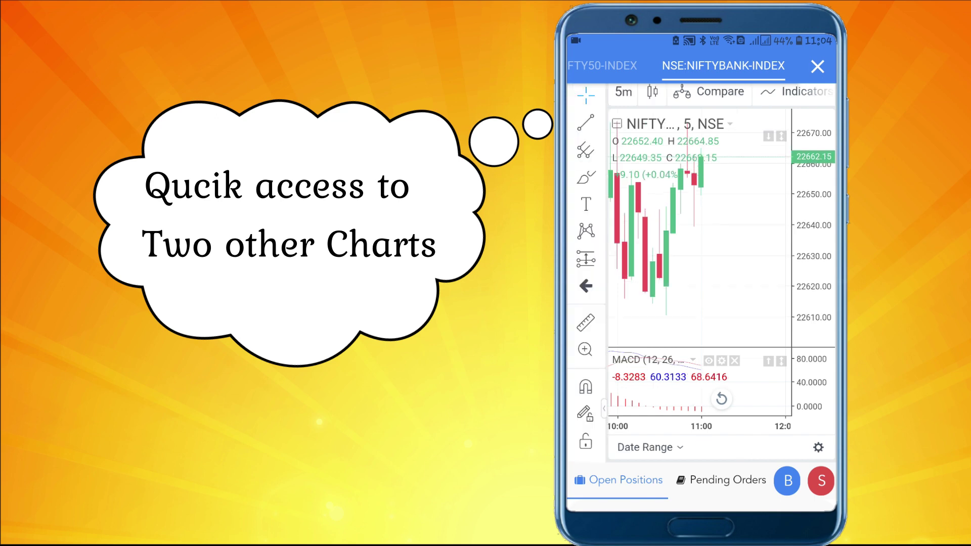
scroll(585, 304, "down", 2)
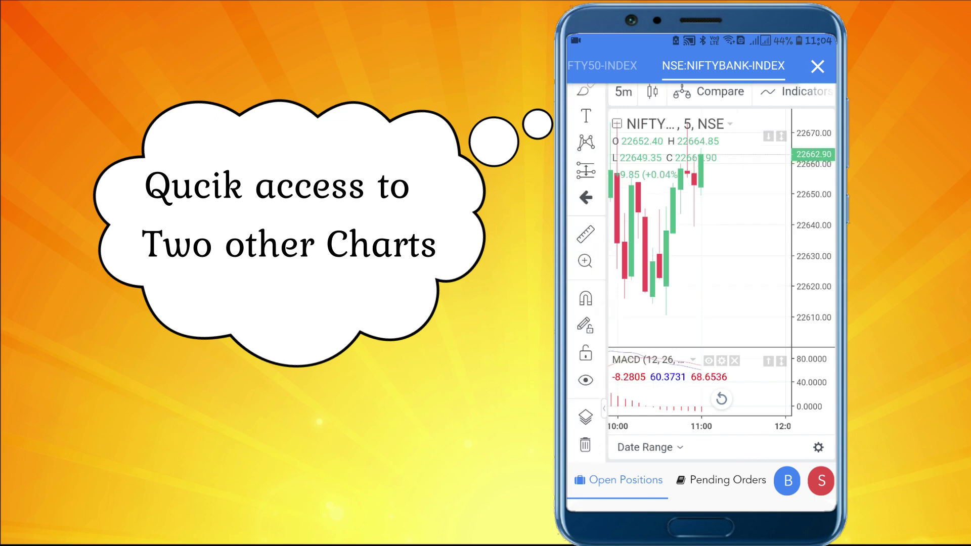
left_click(585, 444)
left_click(698, 443)
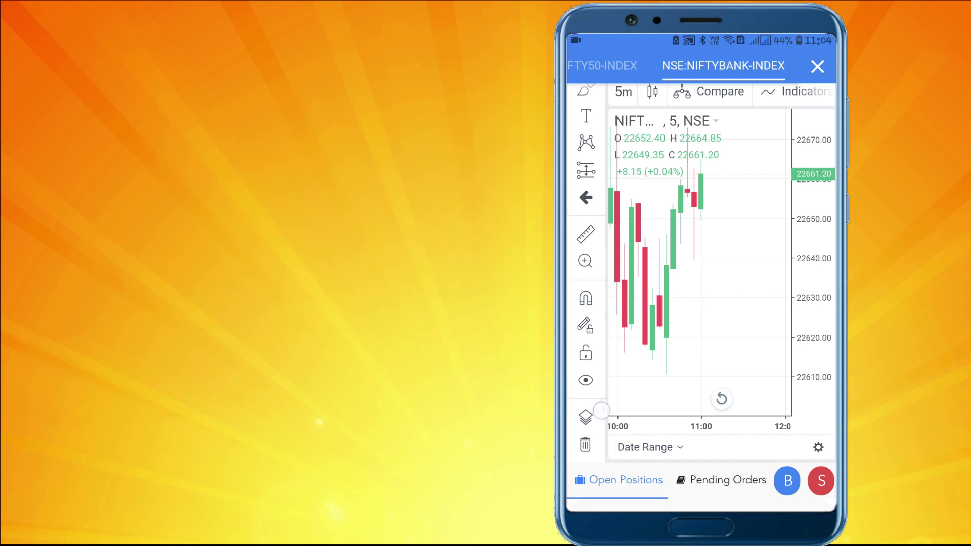
left_click(600, 410)
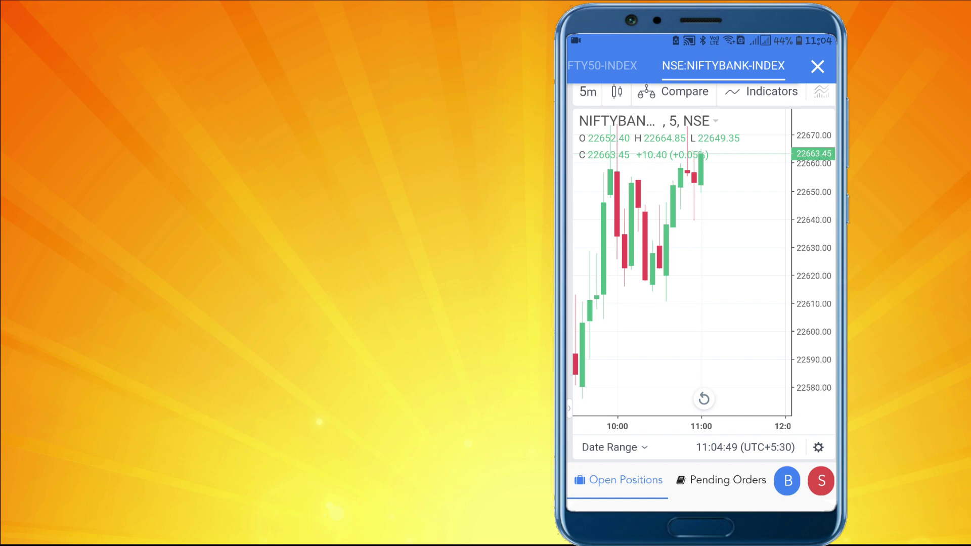
left_click_drag(607, 67, 729, 67)
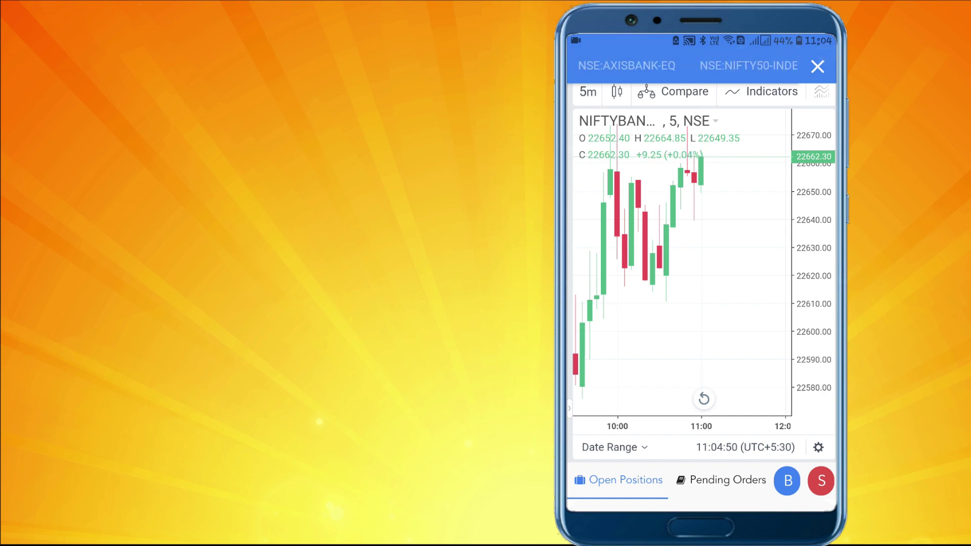
Step: On the AXISBANK-EQ tab, check Pending Orders and Open Positions, then expand the chart and read a crosshair point
left_click(627, 66)
scroll(701, 296, "down", 5)
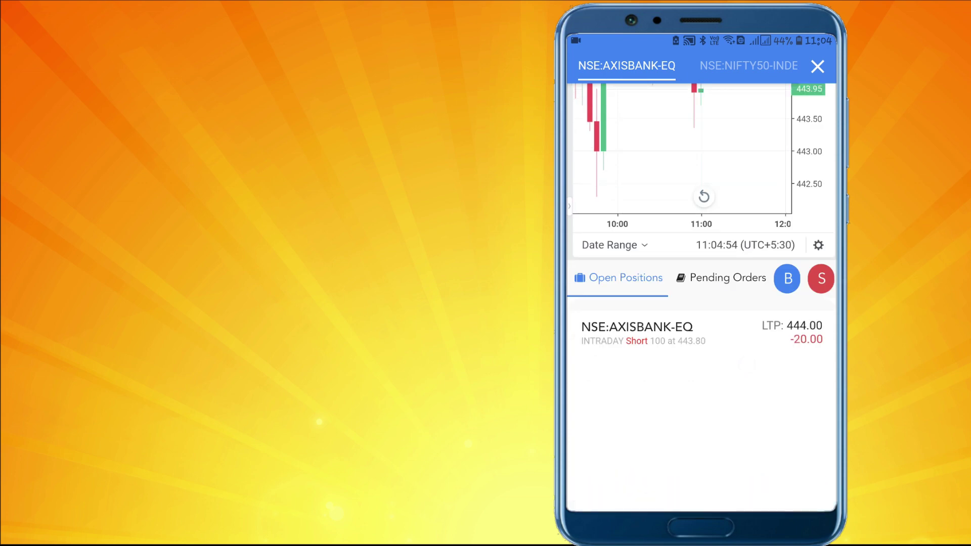
left_click(728, 279)
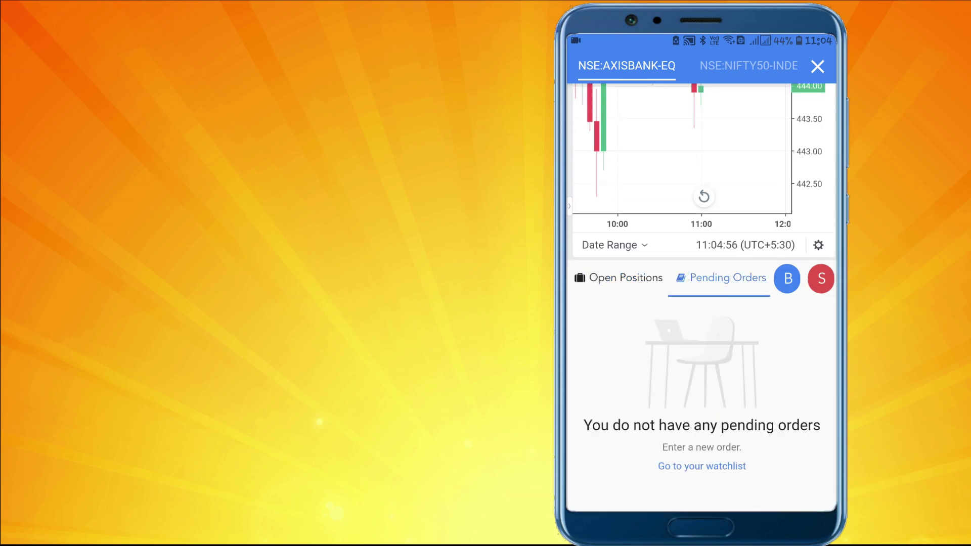
left_click(621, 278)
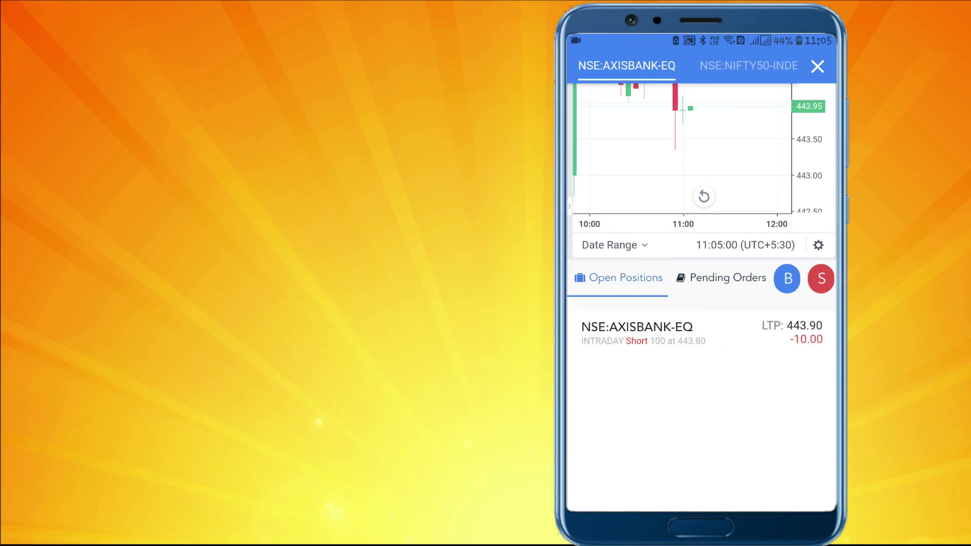
left_click_drag(708, 294, 709, 485)
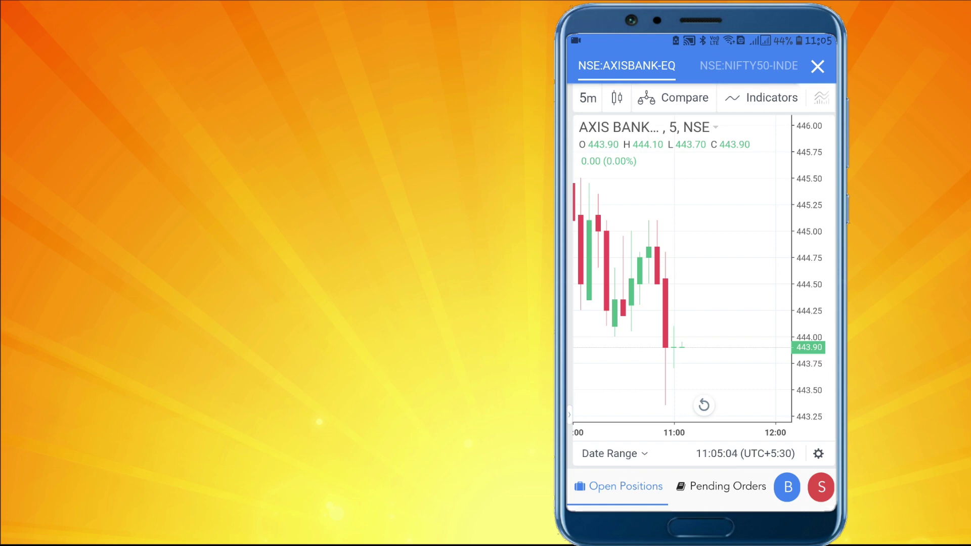
left_click_drag(748, 250, 775, 248)
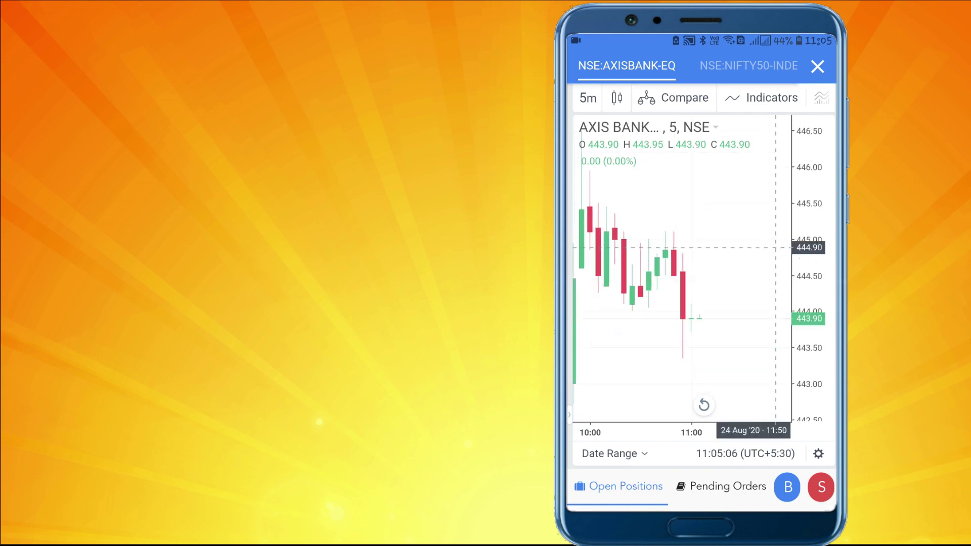
Step: Close the chart, glance at SBIN's details, and move through Watchlist to the Nifty Pharma list
left_click(728, 217)
left_click(817, 66)
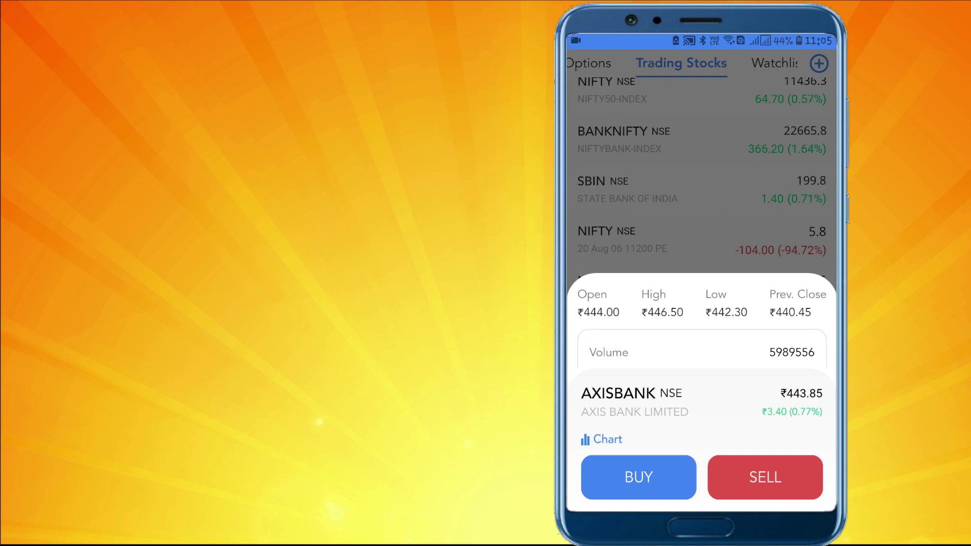
left_click(796, 179)
left_click(796, 179)
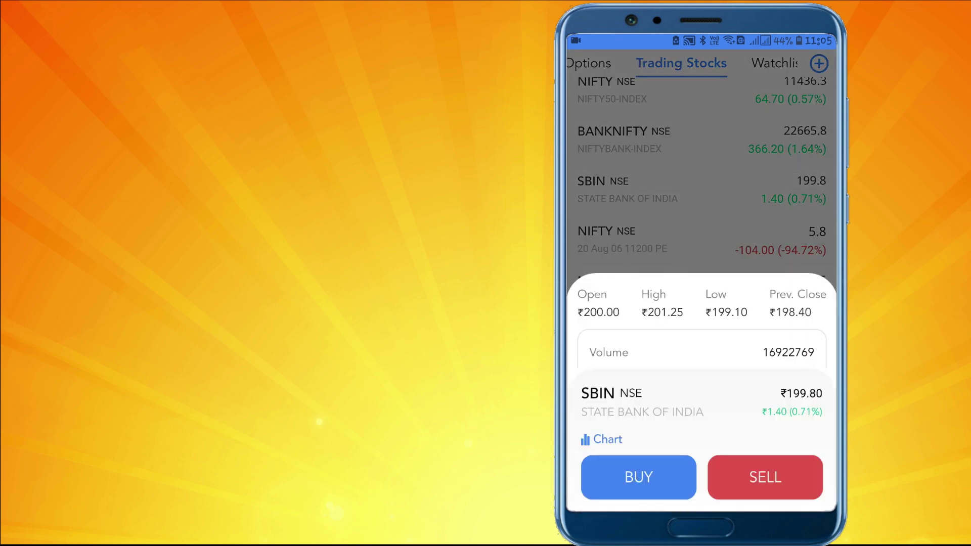
key("Escape")
left_click(774, 61)
left_click(764, 63)
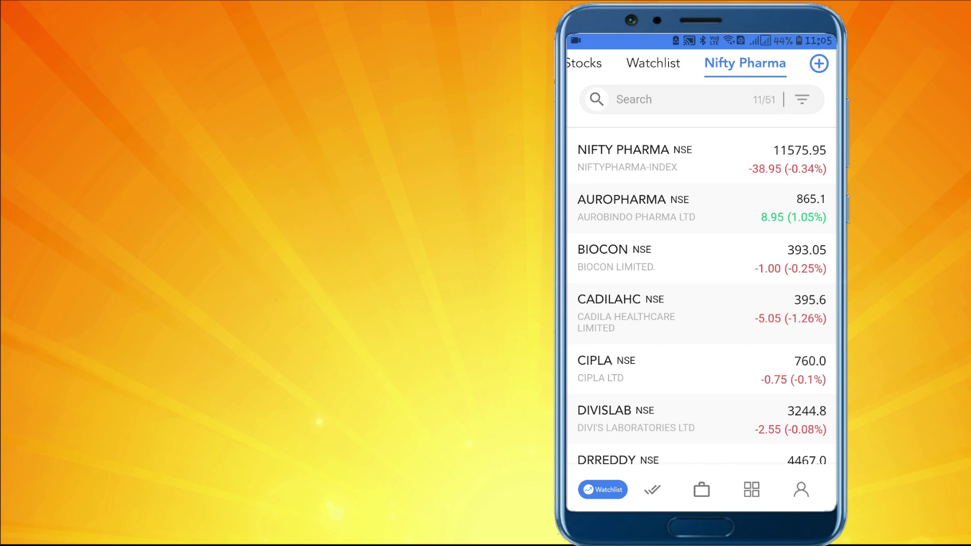
Step: Add NIFTY PHARMA to favourite slot 1 from its details sheet
left_click(730, 156)
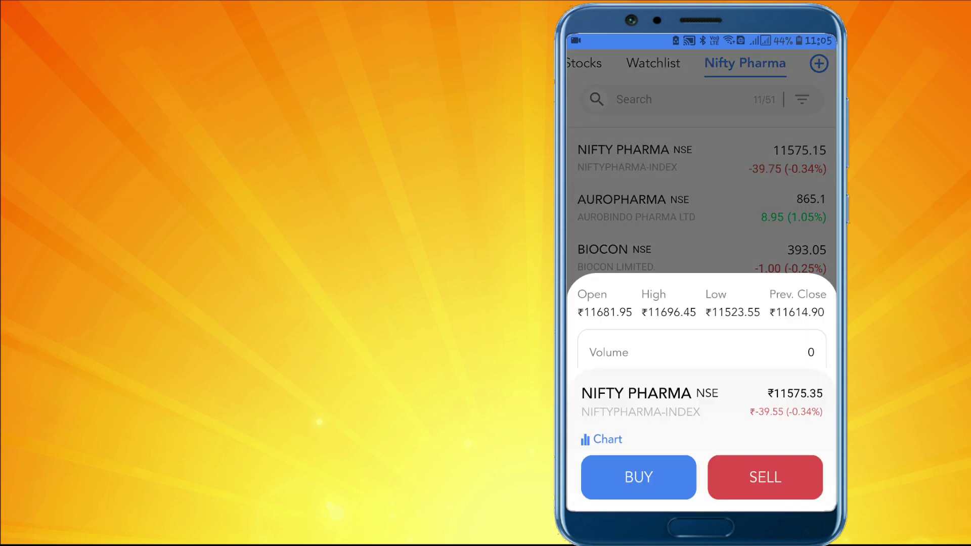
scroll(702, 304, "down", 5)
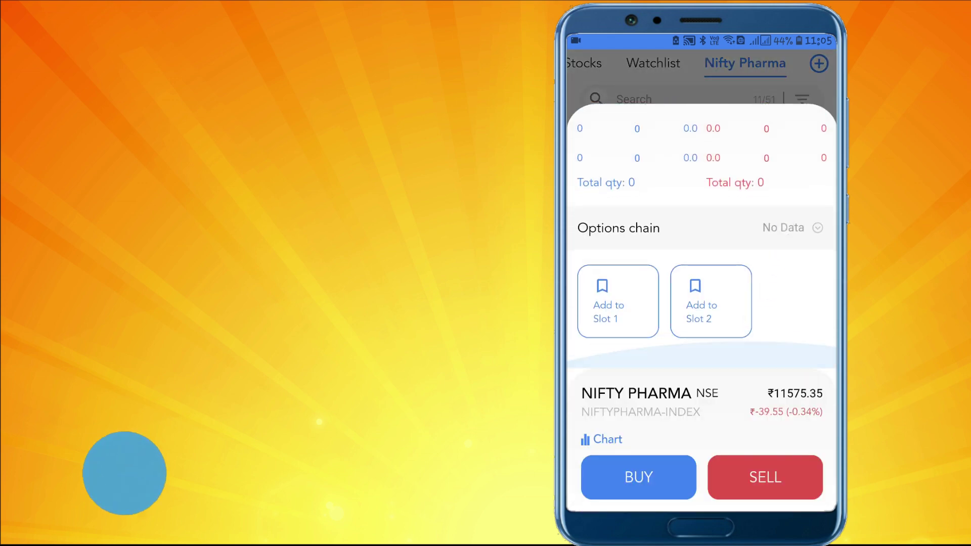
left_click(613, 306)
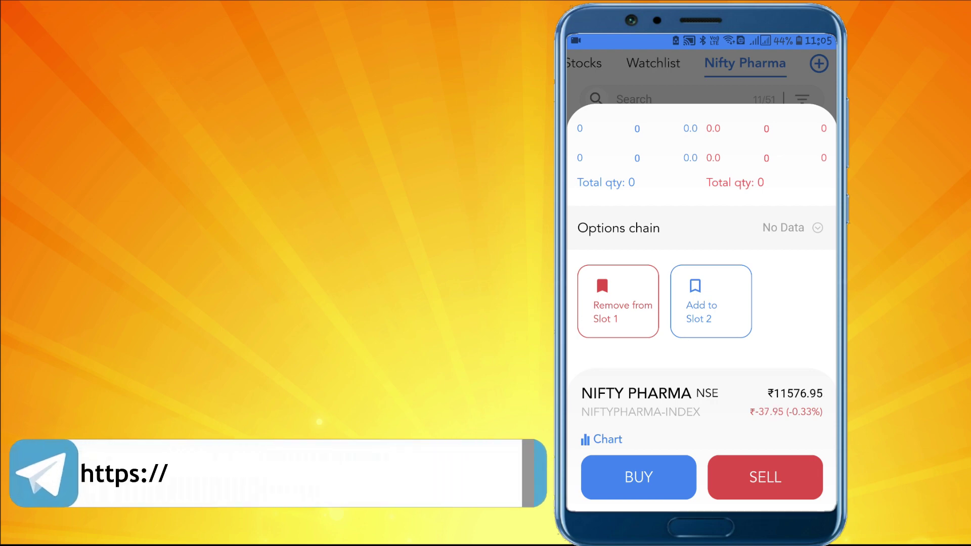
scroll(759, 190, "up", 5)
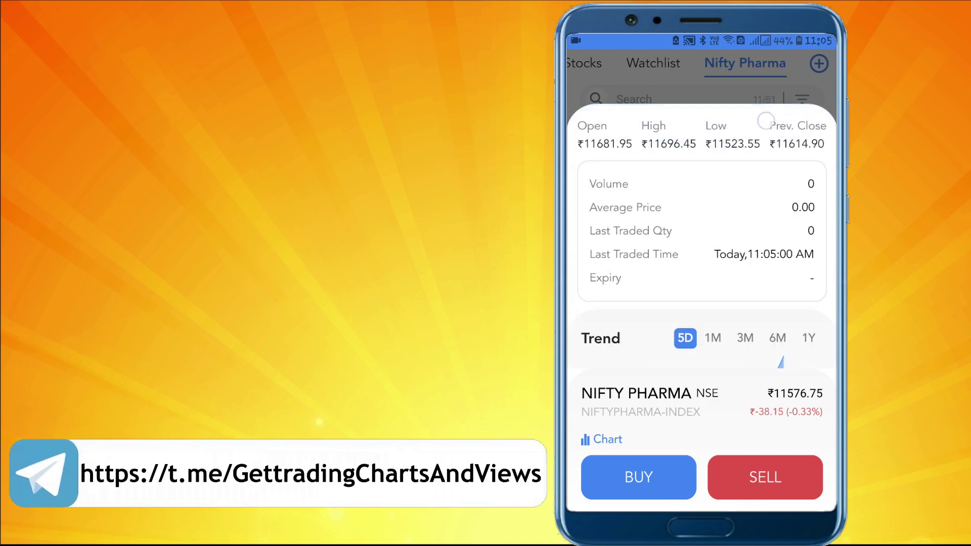
left_click_drag(766, 258, 766, 523)
Step: Go to Market Overview and add NIFTY to favourite slot 2
left_click(584, 63)
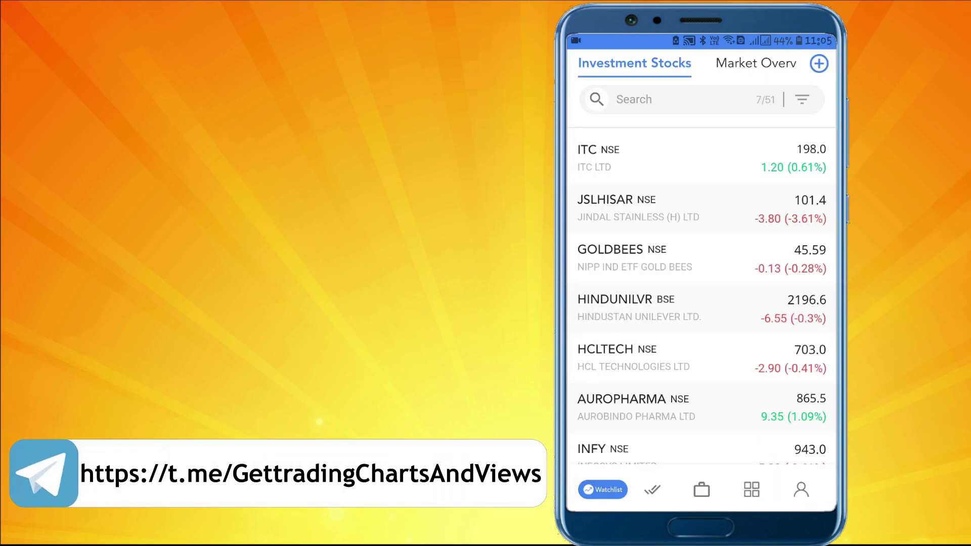
left_click_drag(731, 372, 731, 354)
left_click(746, 60)
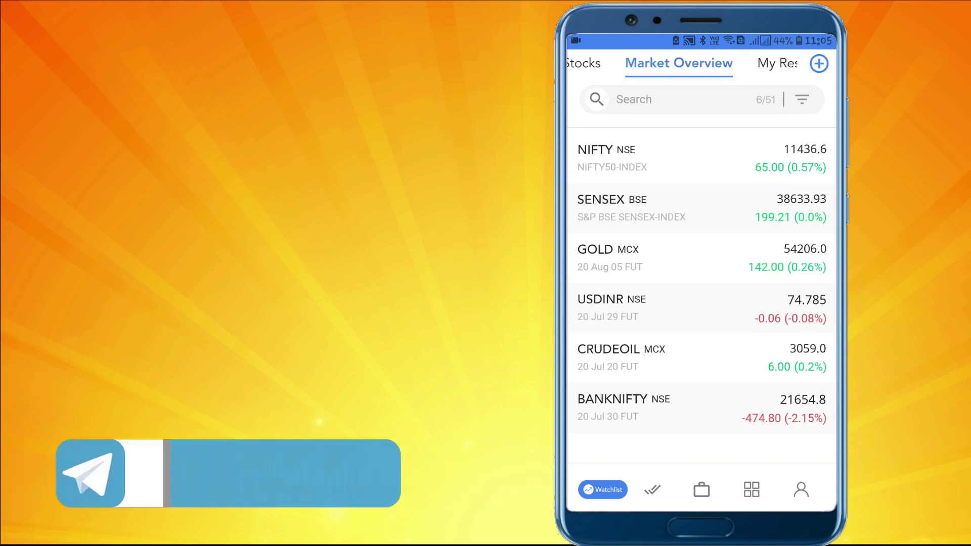
left_click(713, 148)
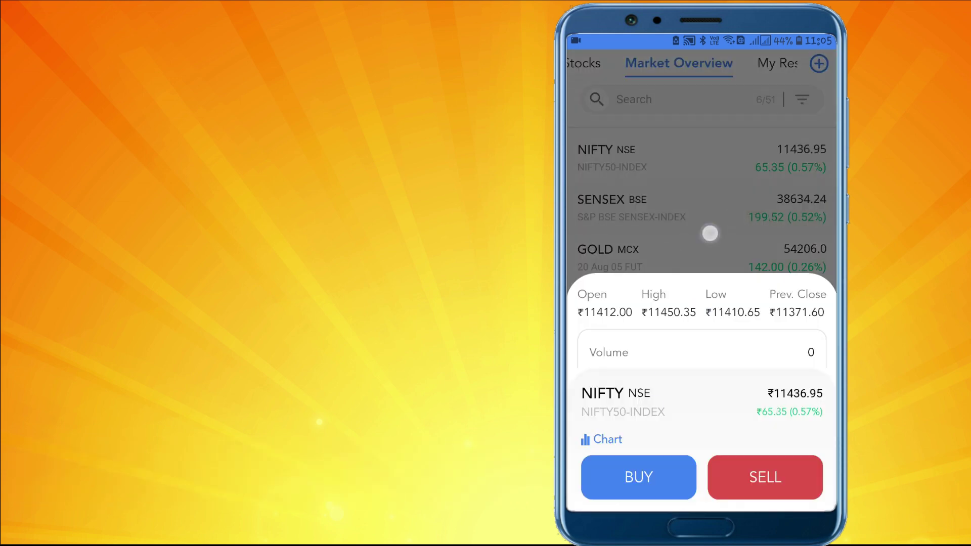
left_click_drag(729, 188, 788, 147)
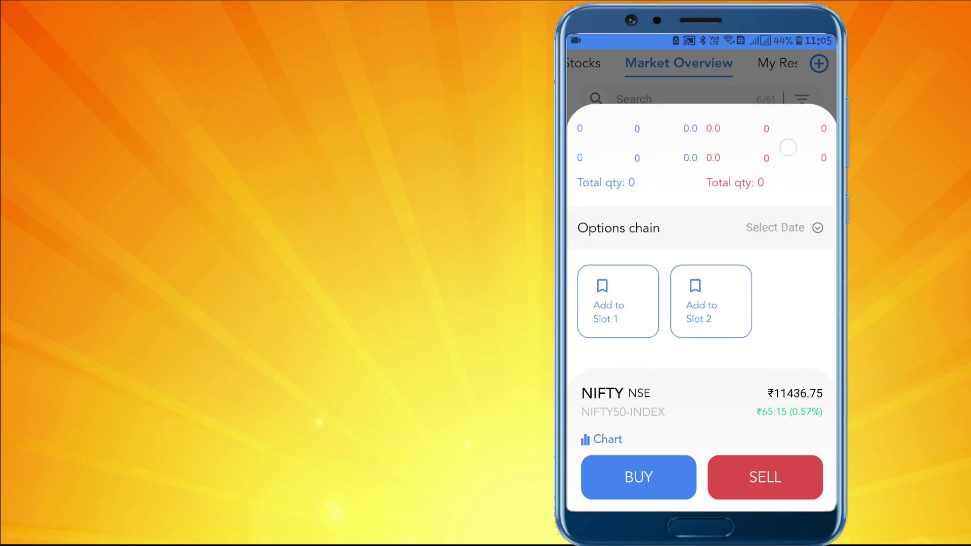
left_click(711, 301)
Step: Close the NIFTY details and swipe back to the Nifty Pharma list
left_click_drag(749, 278, 751, 425)
left_click_drag(754, 133, 754, 493)
left_click_drag(759, 304, 607, 303)
left_click_drag(758, 304, 607, 304)
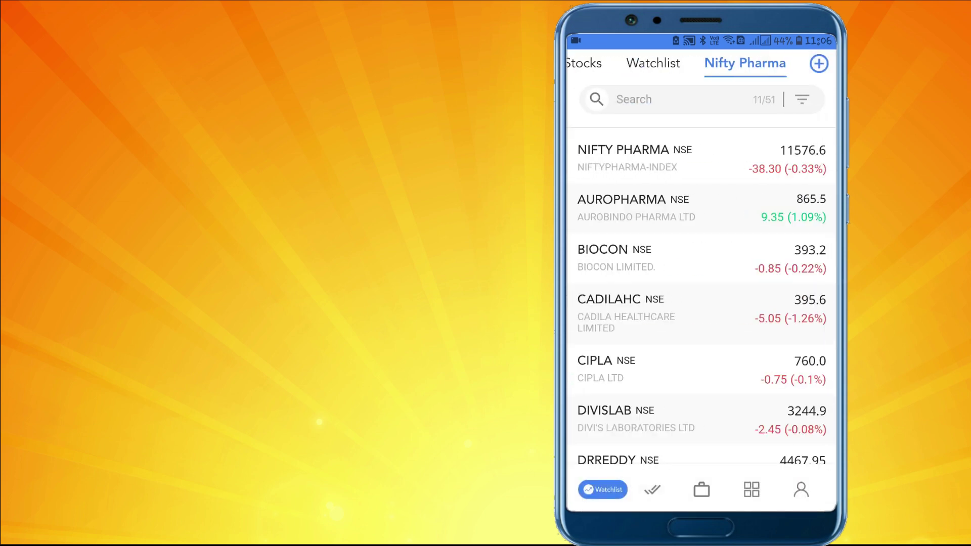
Step: View AUROPHARMA's chart, flip through the NIFTYPHARMA and NIFTY50 index charts, and return to AUROPHARMA
left_click(738, 208)
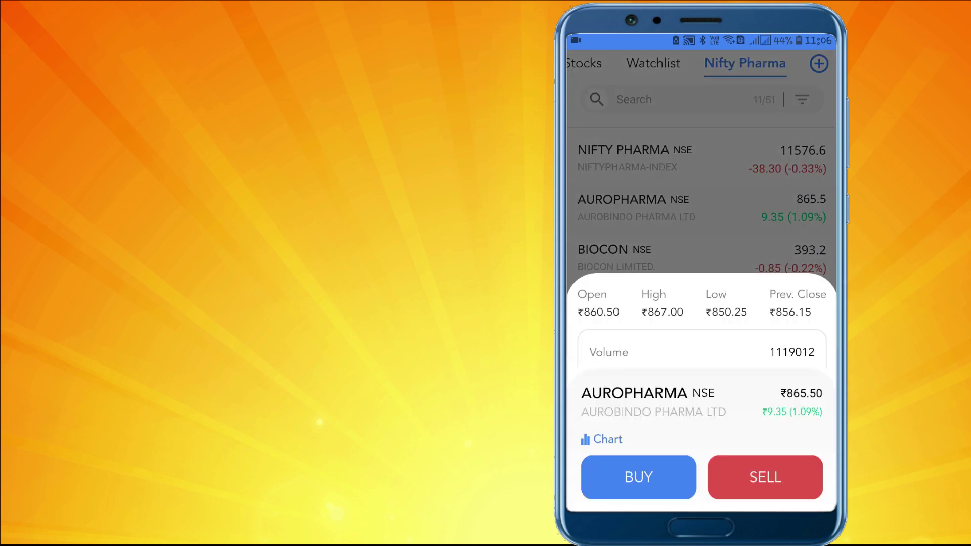
left_click(601, 440)
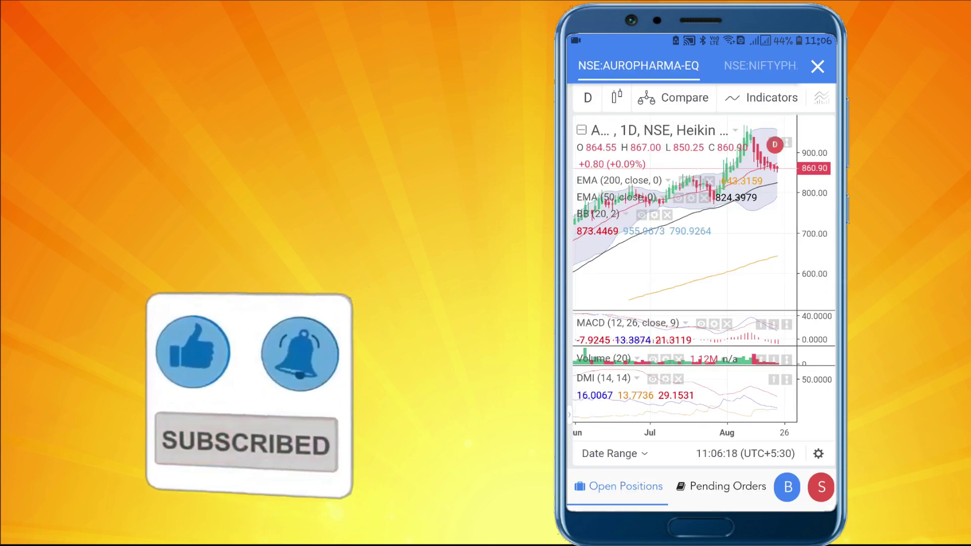
left_click(761, 66)
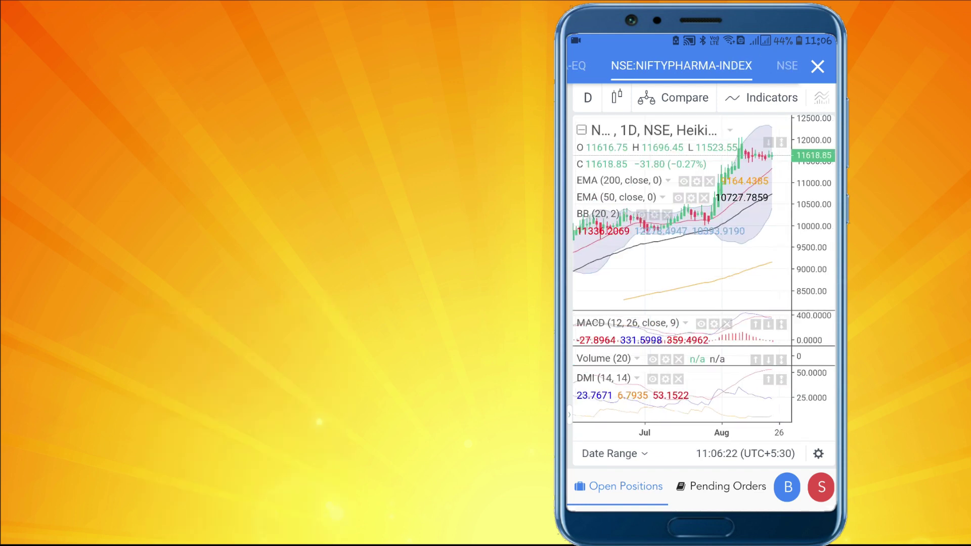
left_click(581, 130)
left_click(790, 65)
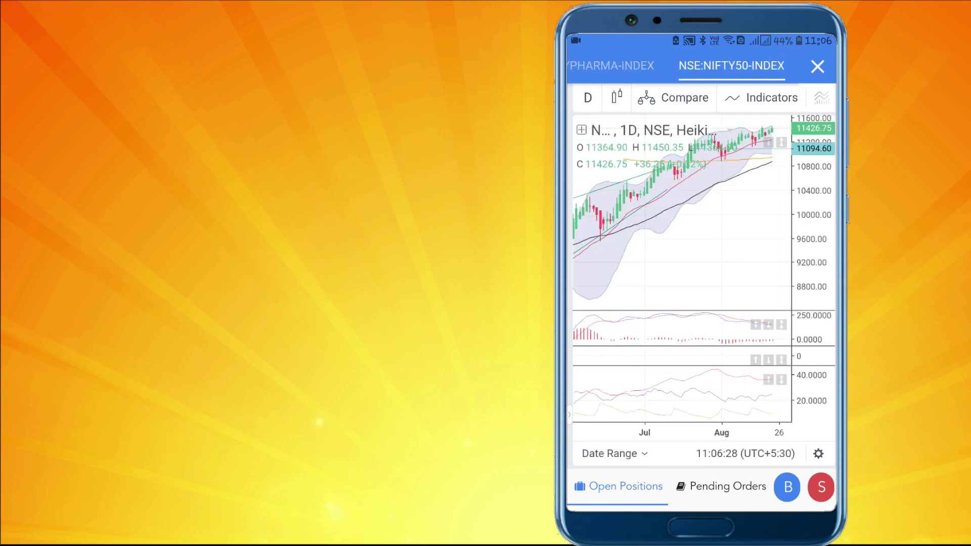
left_click_drag(608, 65, 714, 66)
left_click(706, 66)
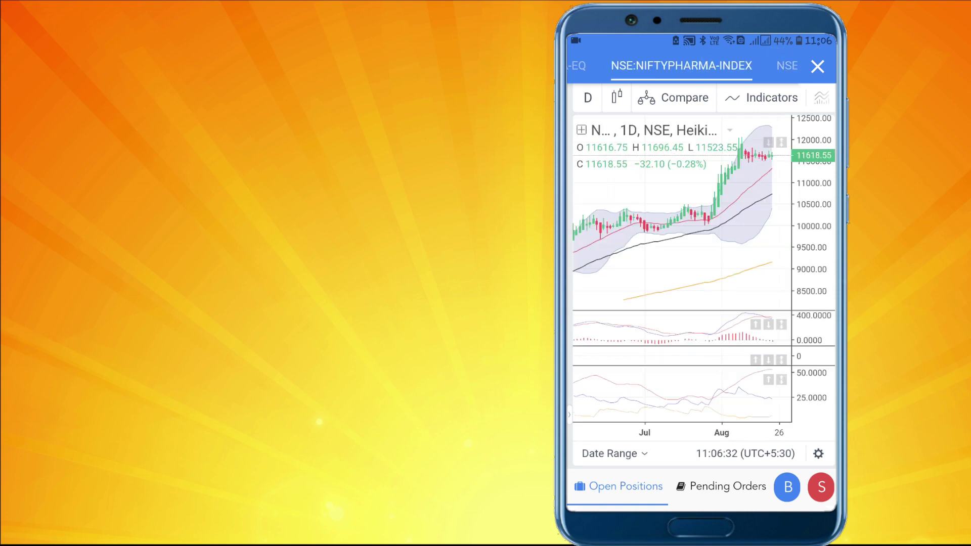
left_click_drag(607, 66, 713, 65)
left_click(637, 66)
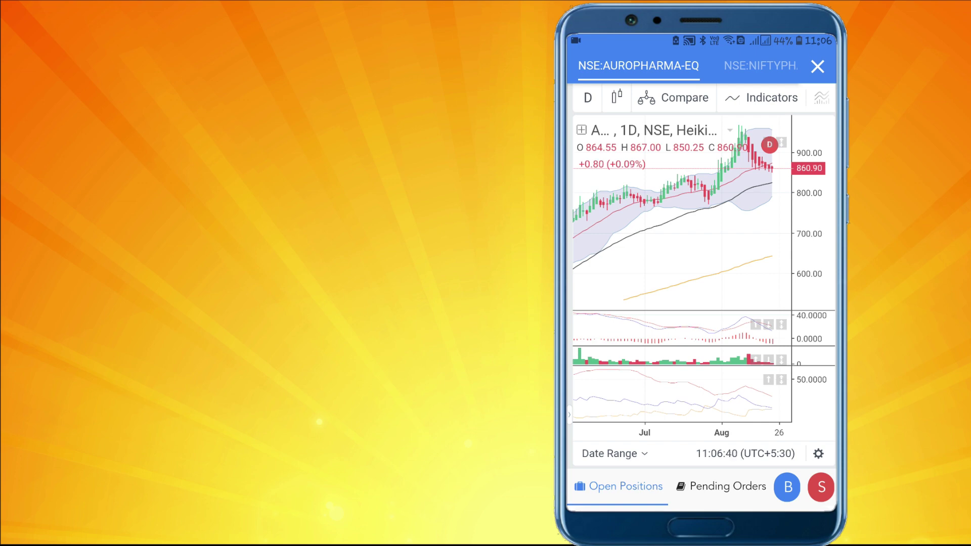
Step: Leave the chart and sheet, then review the executed AXISBANK sell under Orders > Executed
left_click(819, 66)
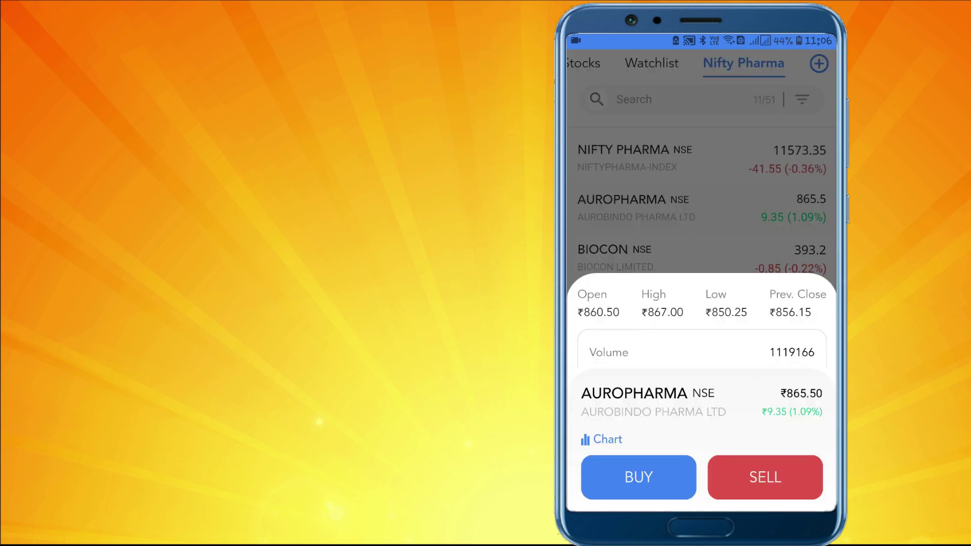
key("Escape")
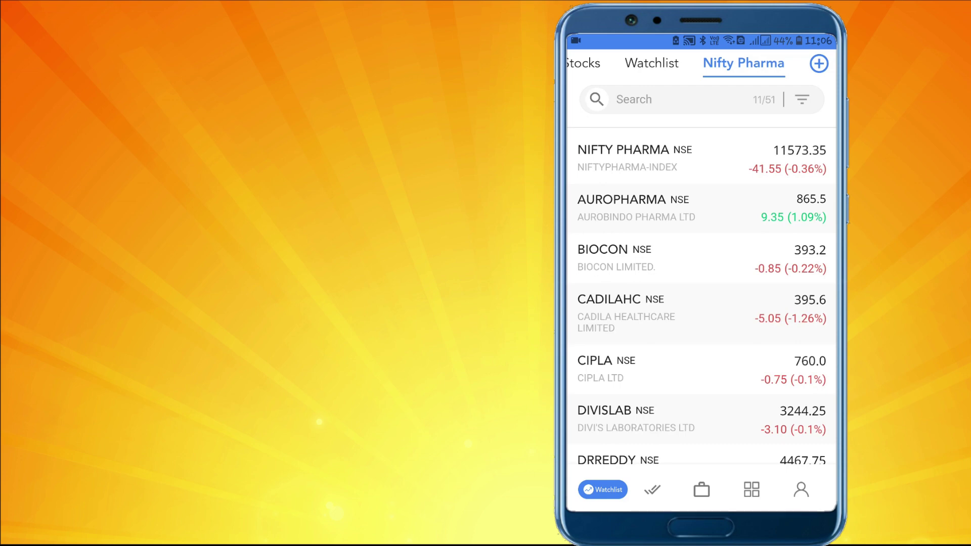
left_click(653, 489)
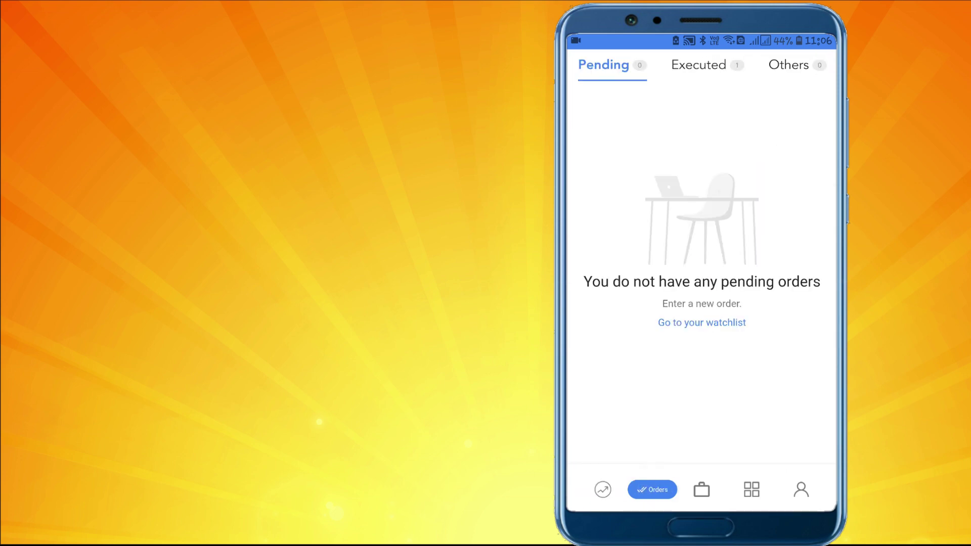
left_click(698, 64)
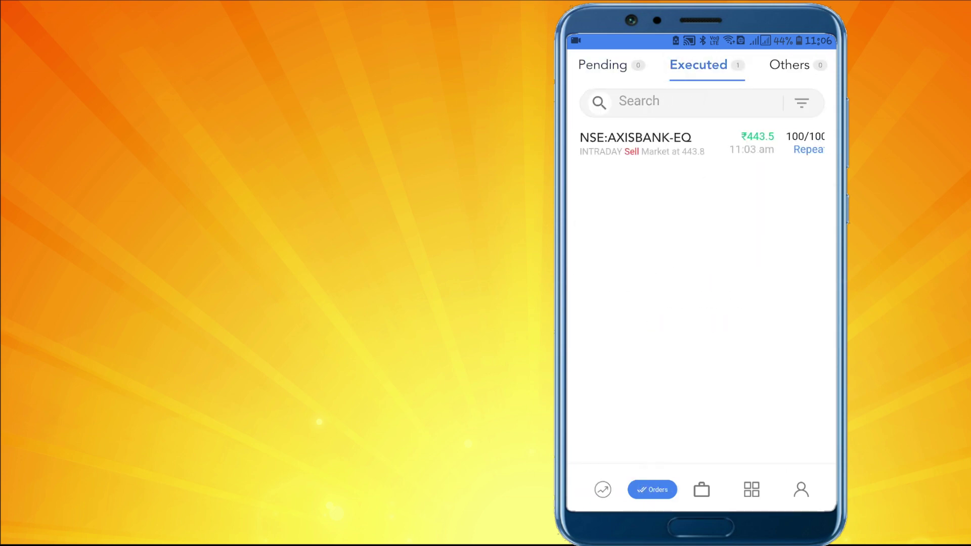
Step: Check the AXISBANK short position, the five holdings, the Apps page and the Account tab
left_click(702, 489)
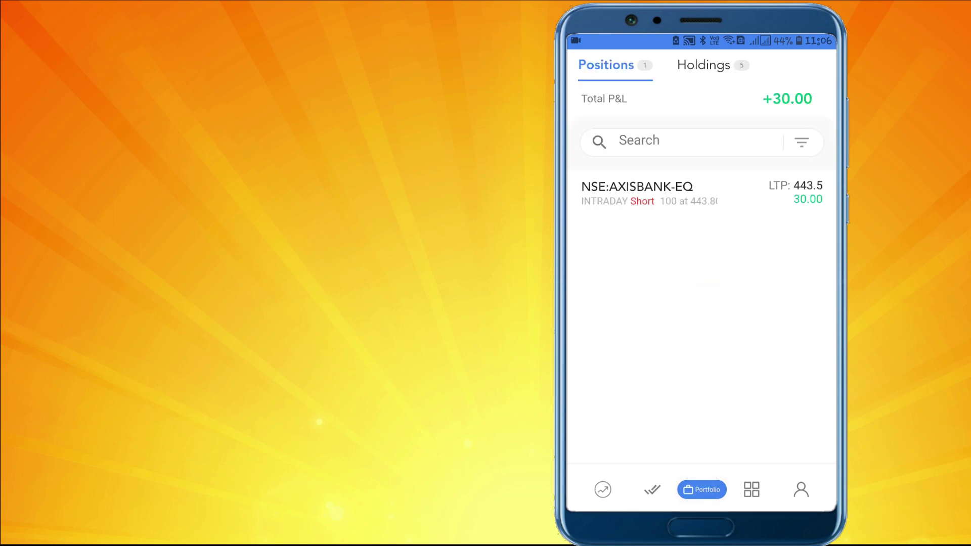
left_click(703, 64)
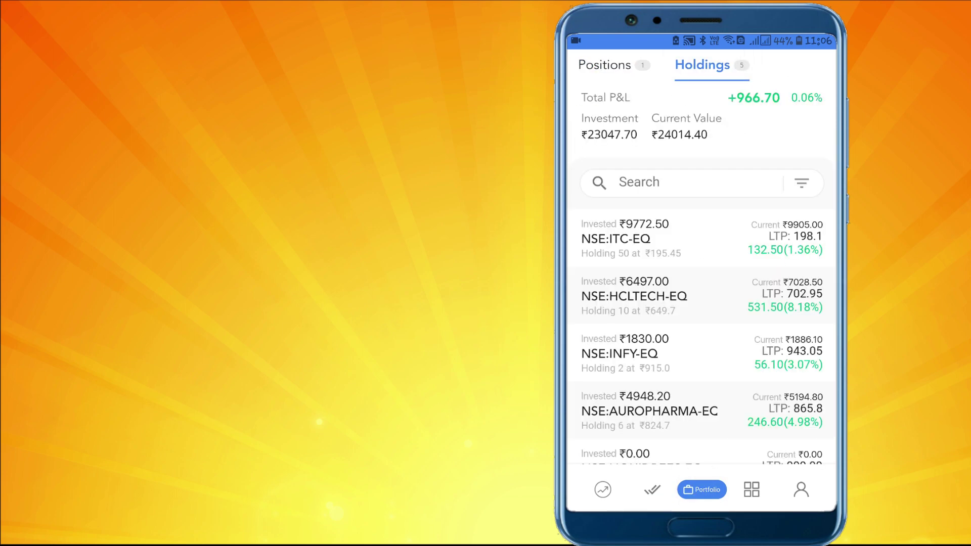
scroll(702, 304, "down", 1)
scroll(794, 345, "up", 2)
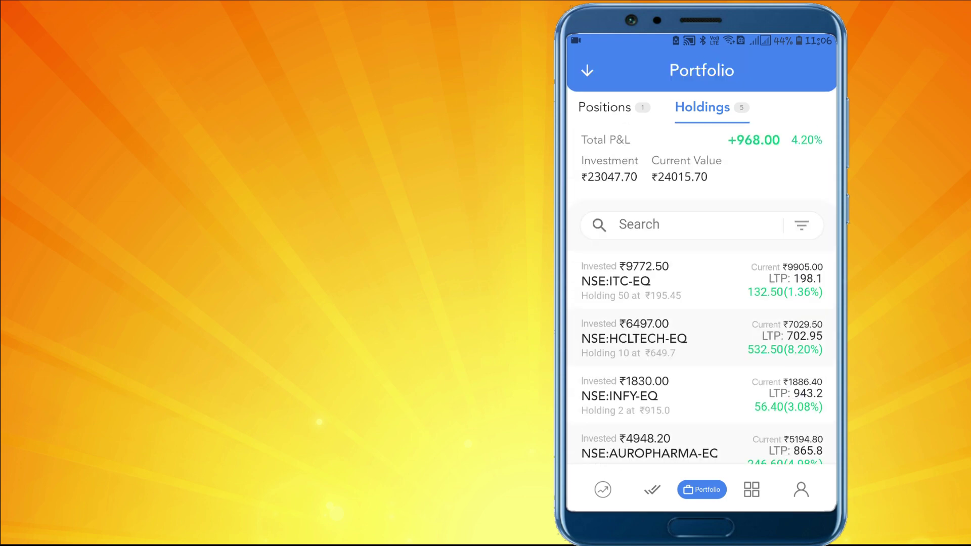
left_click(751, 490)
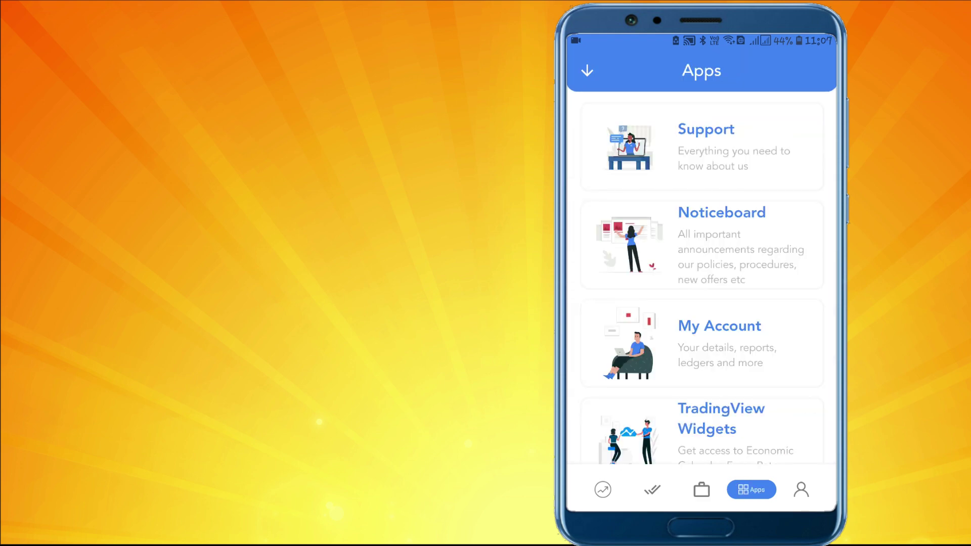
scroll(702, 304, "down", 1)
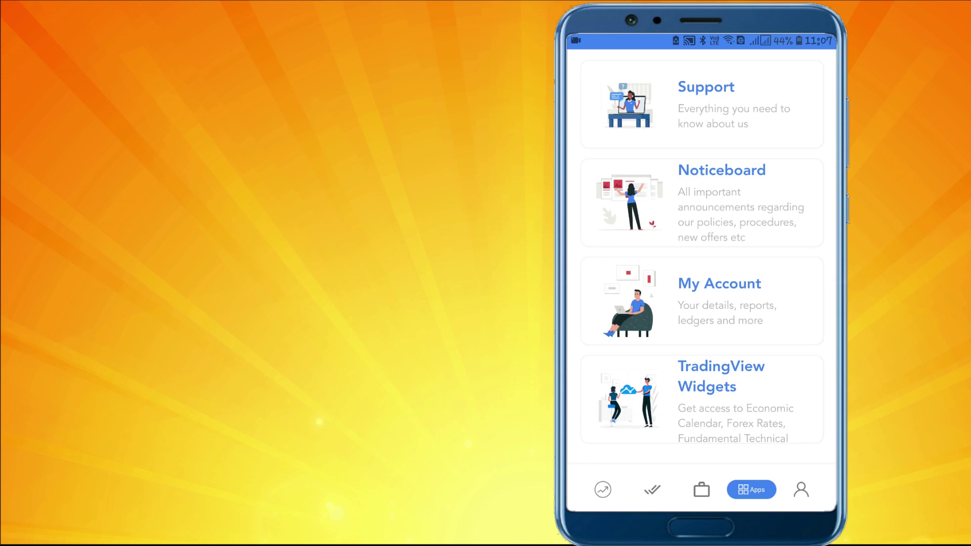
left_click(800, 489)
Step: Pull down Quick view for funds and favourite indices, then open the executed AXISBANK sell order's details
left_click(603, 490)
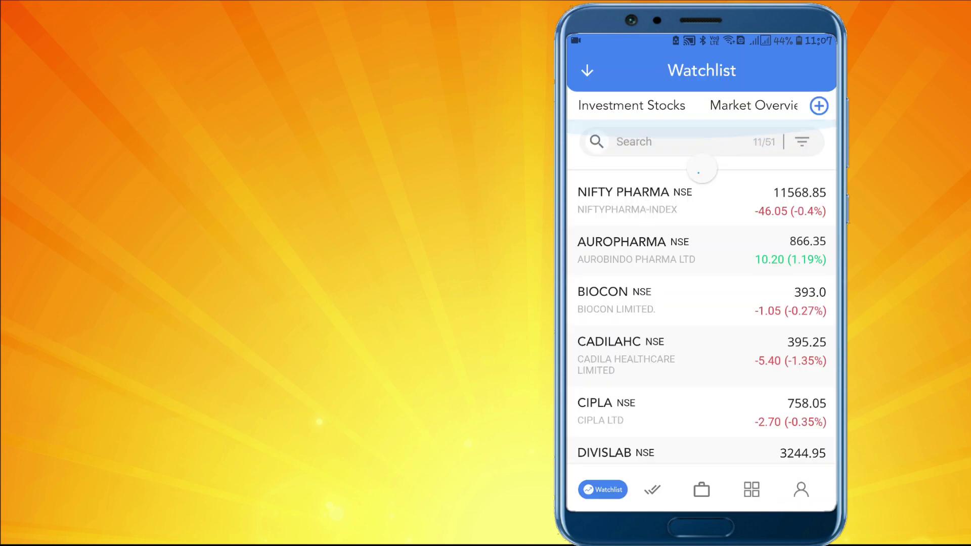
left_click_drag(701, 69, 702, 267)
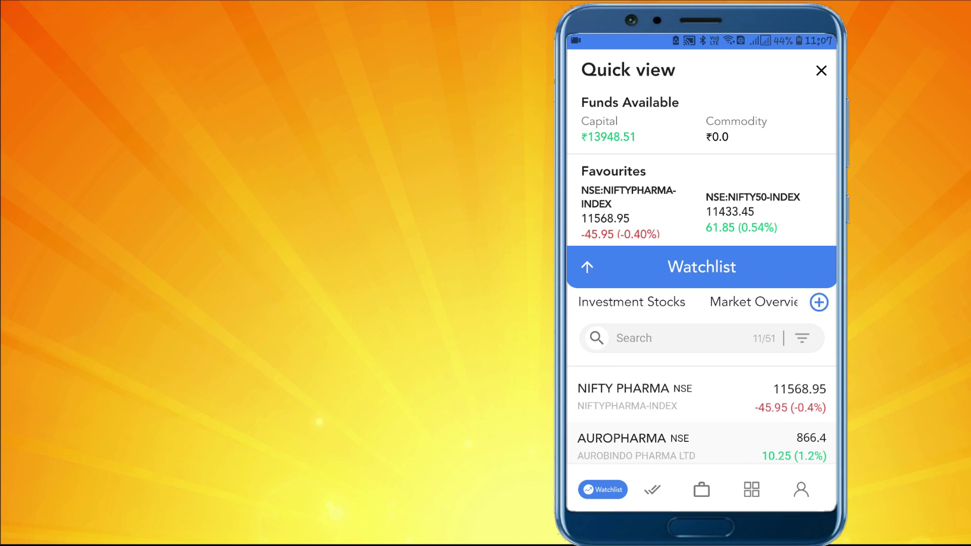
left_click(652, 489)
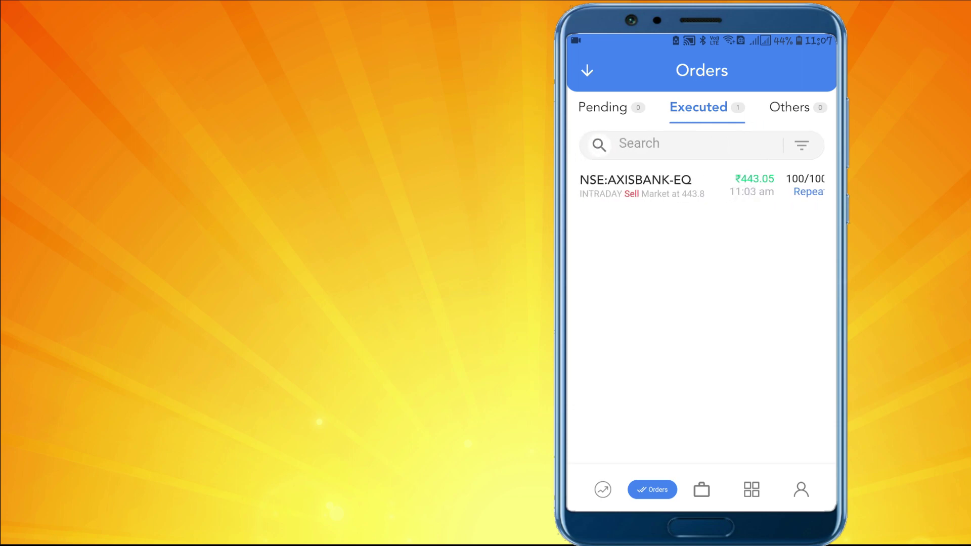
left_click(728, 186)
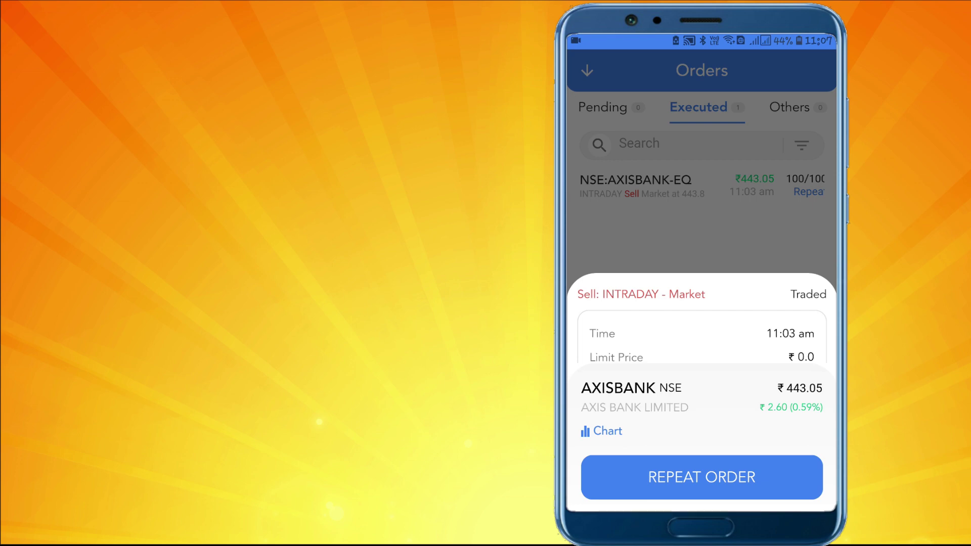
Step: From the AXISBANK chart, sell 100 shares with the limit price edited to 445
left_click(601, 430)
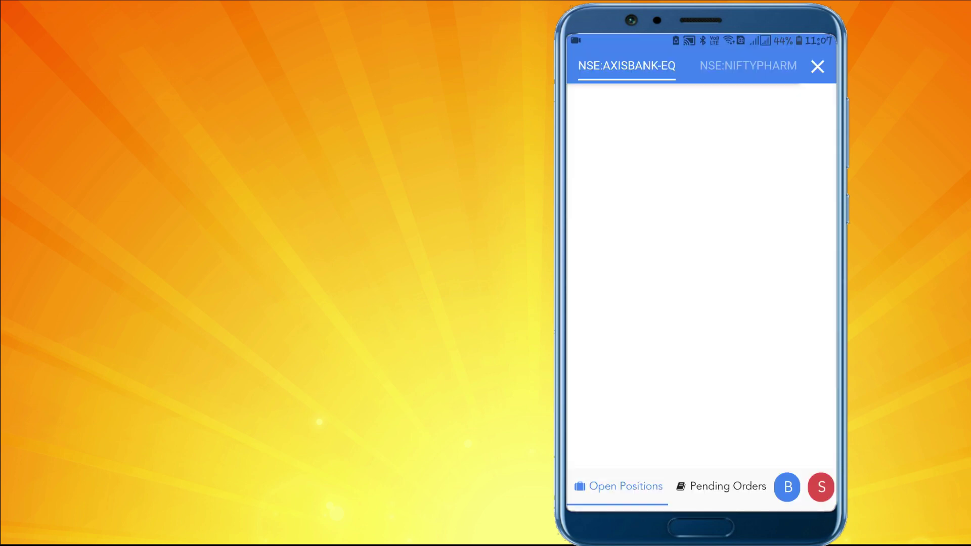
left_click(576, 415)
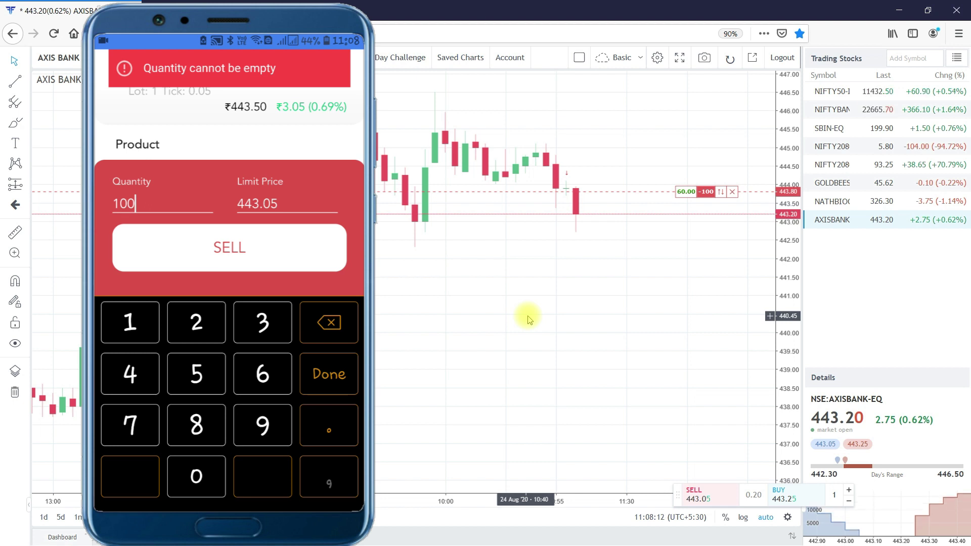
left_click(287, 204)
left_click(328, 323)
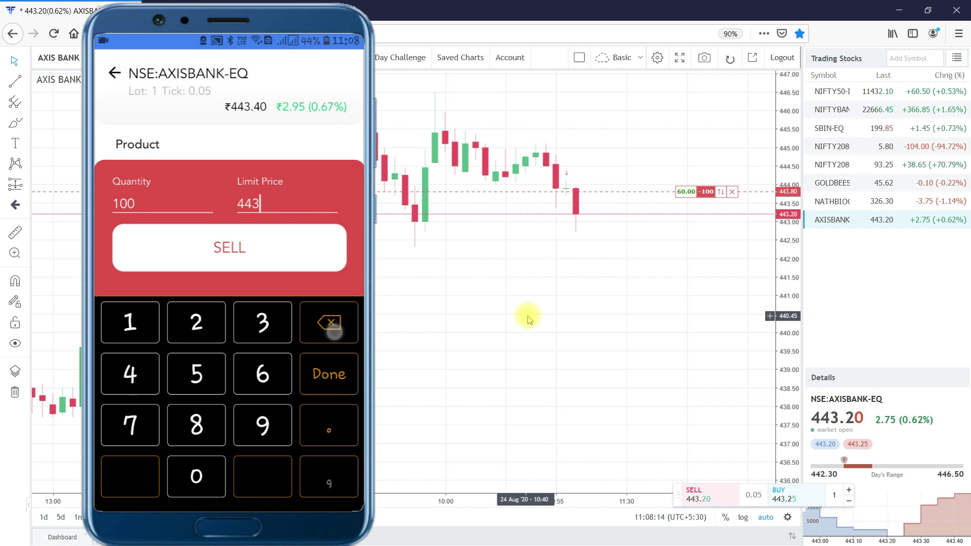
left_click(328, 322)
left_click(197, 373)
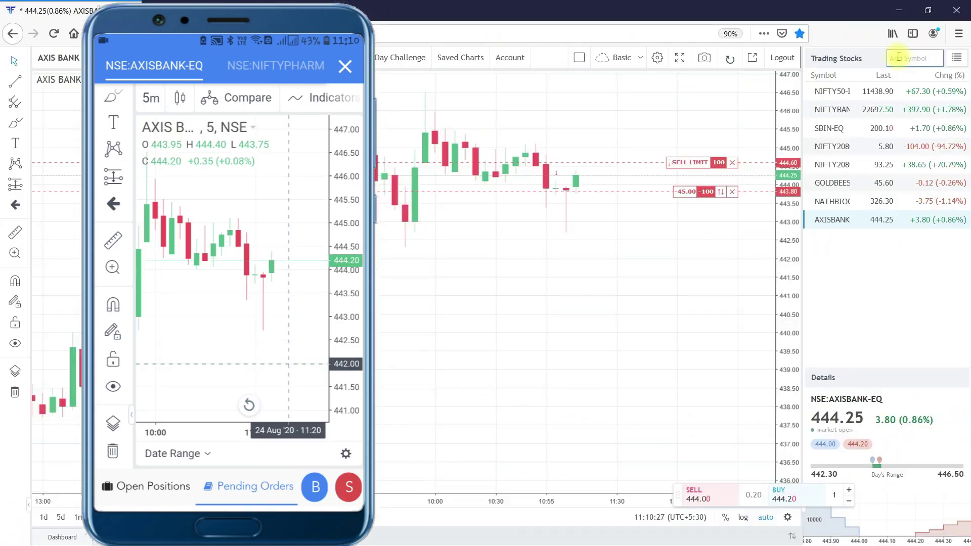
Step: Add NSE:20MICRONS-EQ to the Trading Stocks watchlist on FYERS Web
left_click(898, 57)
type("N")
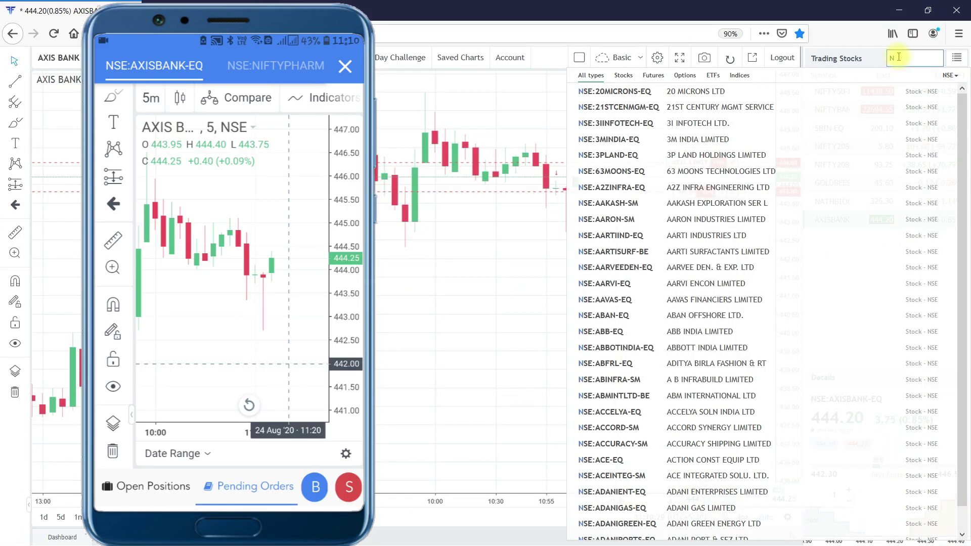
left_click(743, 92)
left_click(912, 273)
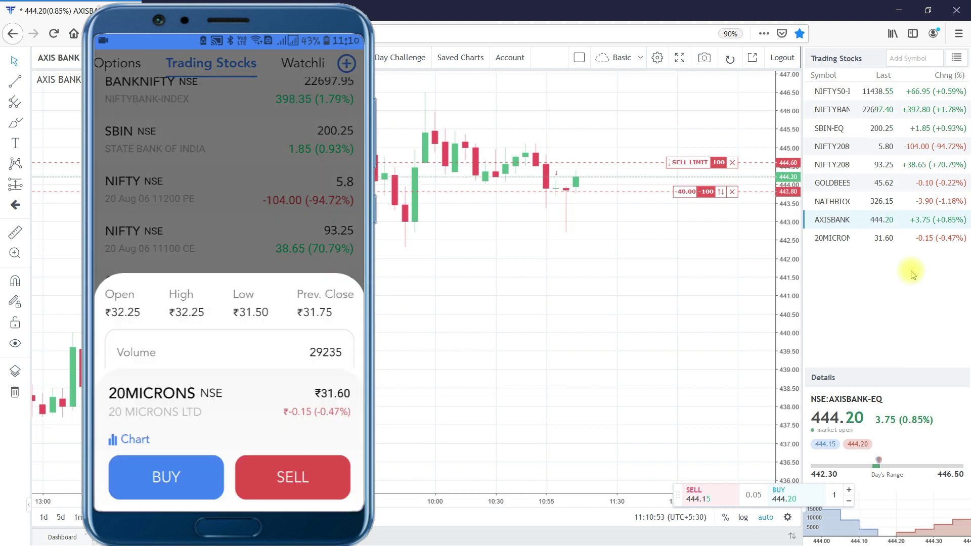
Step: Draw a horizontal line at 442.50 on the web AXISBANK chart with Alt+H
key("alt+h")
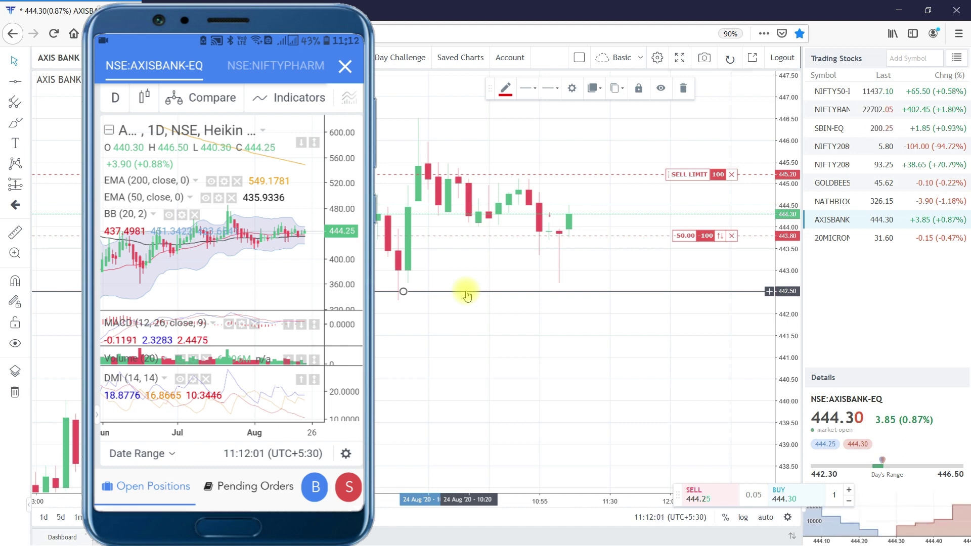
left_click(471, 340)
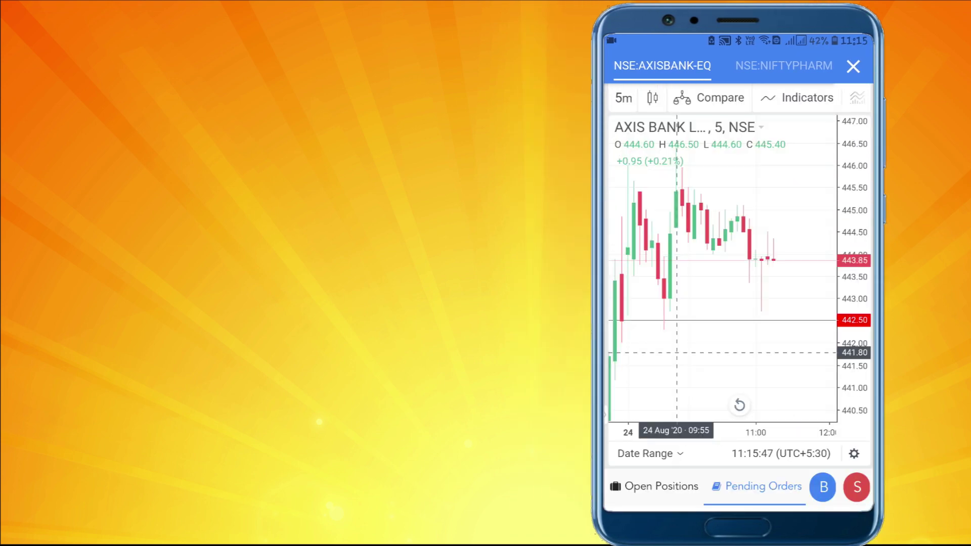
scroll(739, 97, "right", 2)
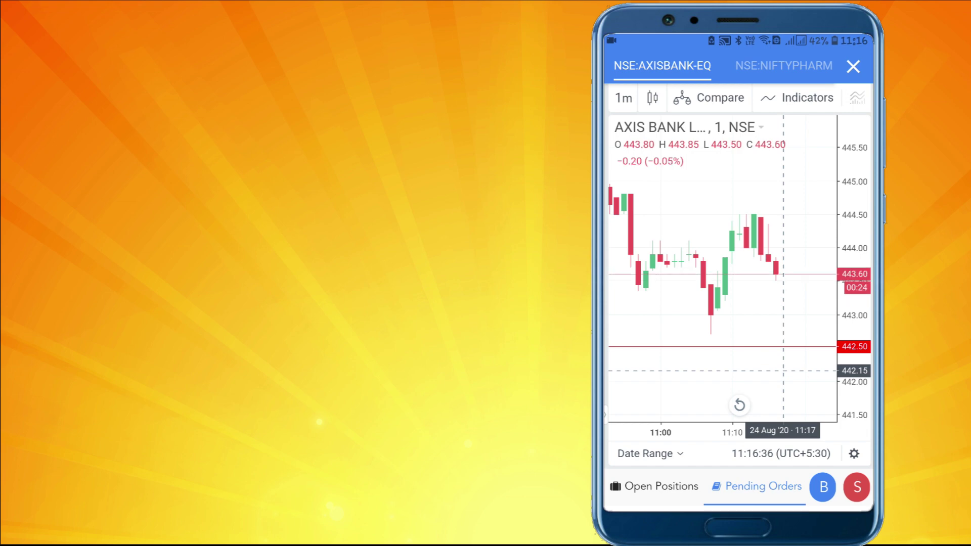
scroll(738, 303, "down", 5)
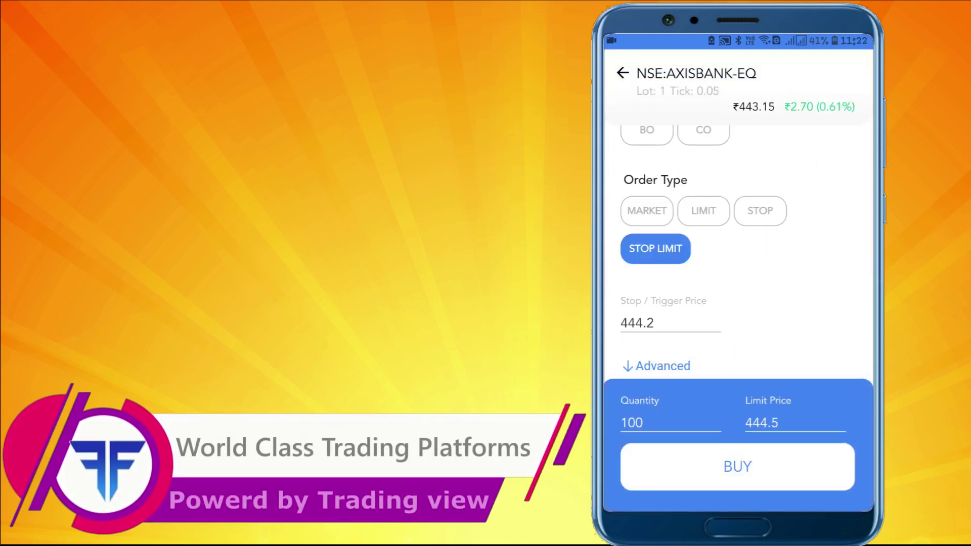
Step: Change the stop trigger to 444.4 and submit the stop-limit buy exiting the AXISBANK short
left_click(838, 322)
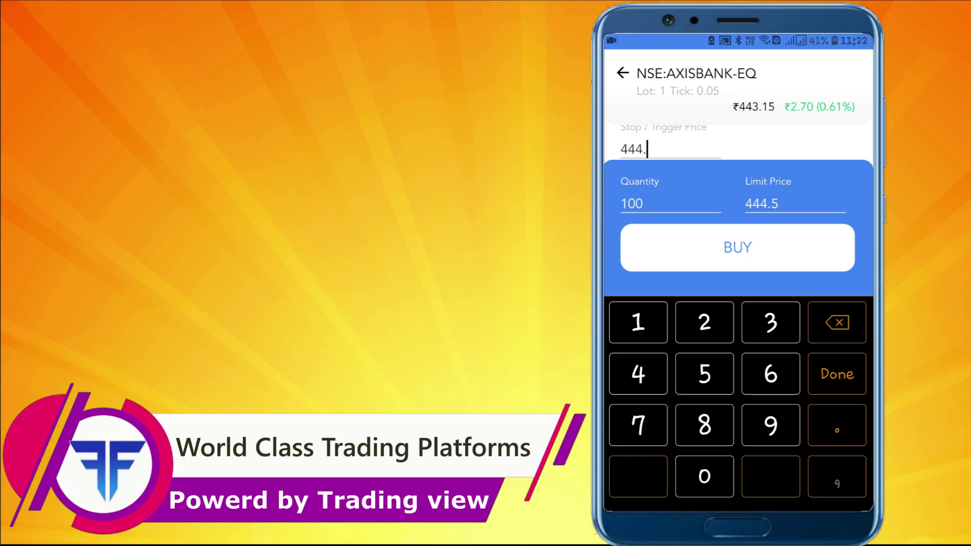
left_click(639, 372)
left_click(765, 245)
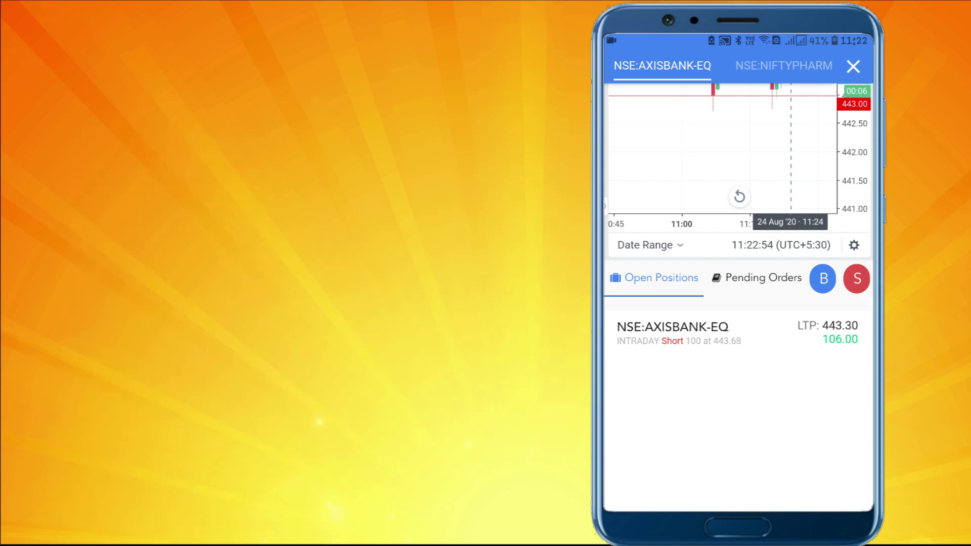
scroll(739, 326, "up", 5)
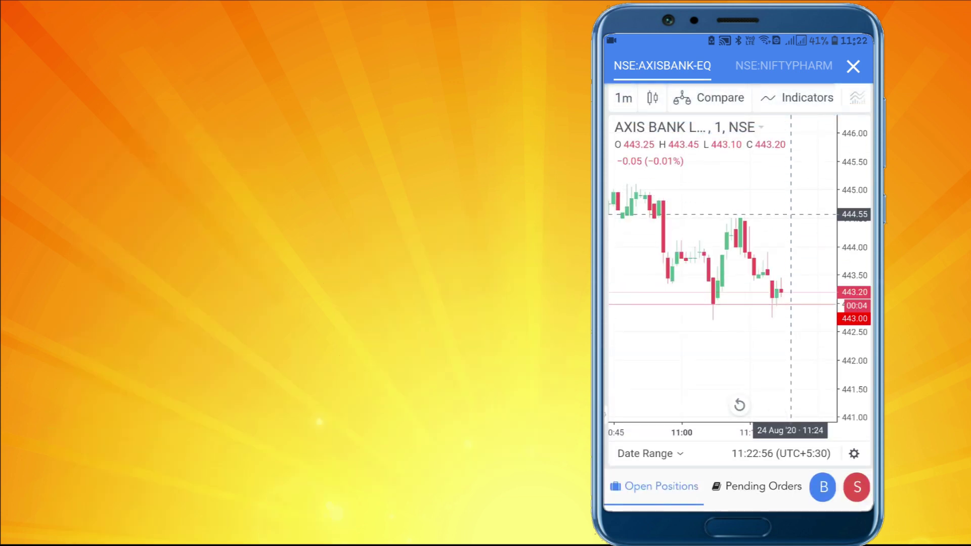